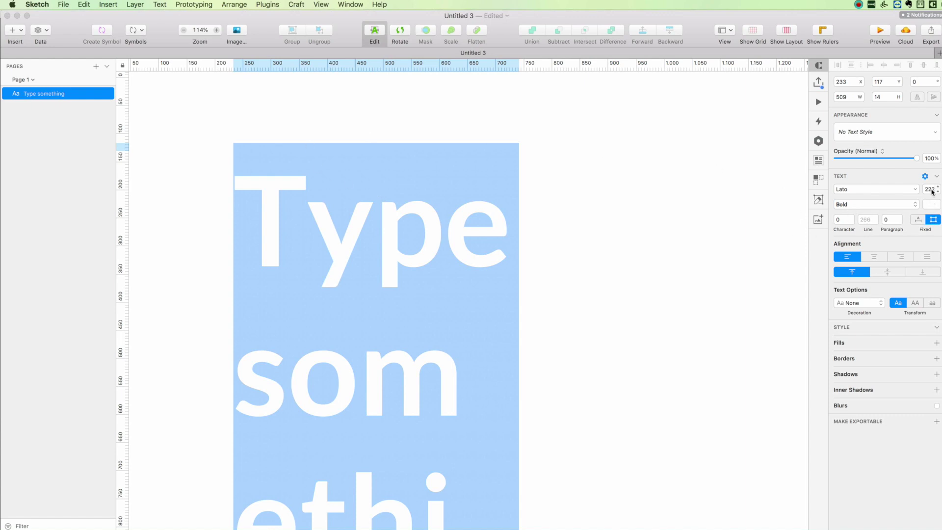
Step: Set the font size of the "Type something" text to 52
left_click(928, 190)
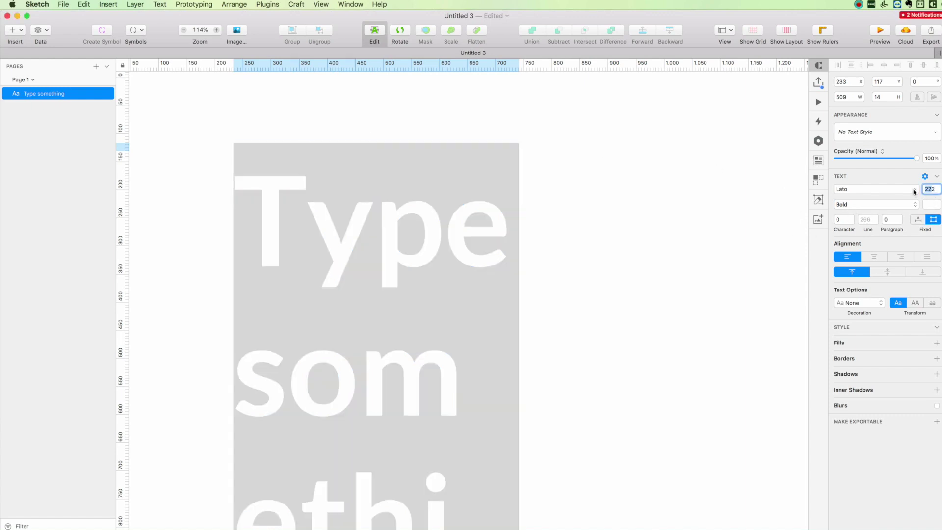
type("52")
key("Return")
Step: Colour the text black (000000) and move it on the canvas to about X 380, Y 345
left_click(931, 204)
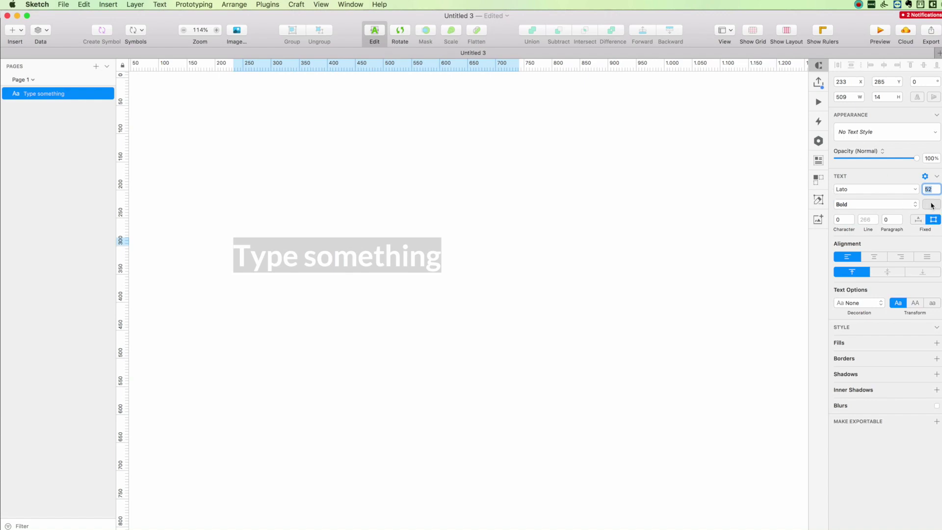
left_click(868, 266)
left_click_drag(852, 289, 824, 322)
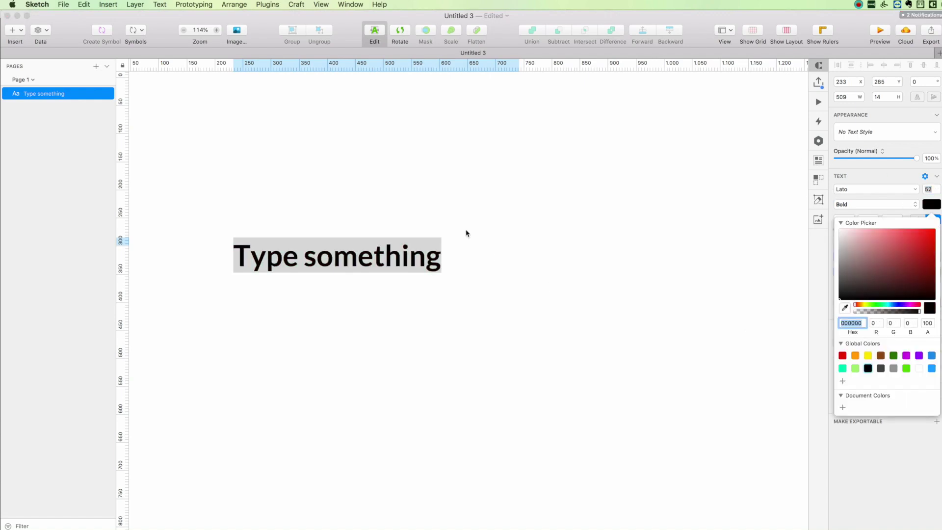
key("Escape")
left_click_drag(350, 265, 429, 296)
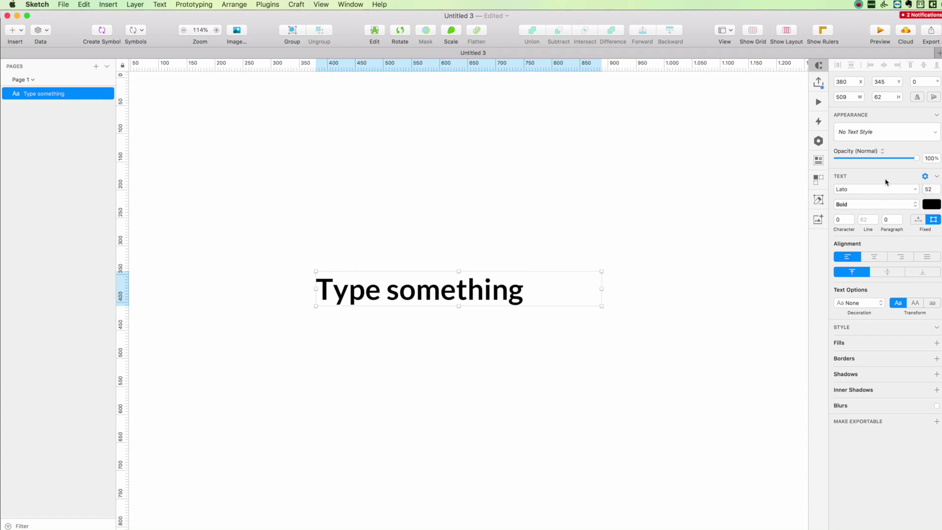
Step: Try the typefaces A Love of Thunder and Academy Engraved LET on the text
left_click(866, 190)
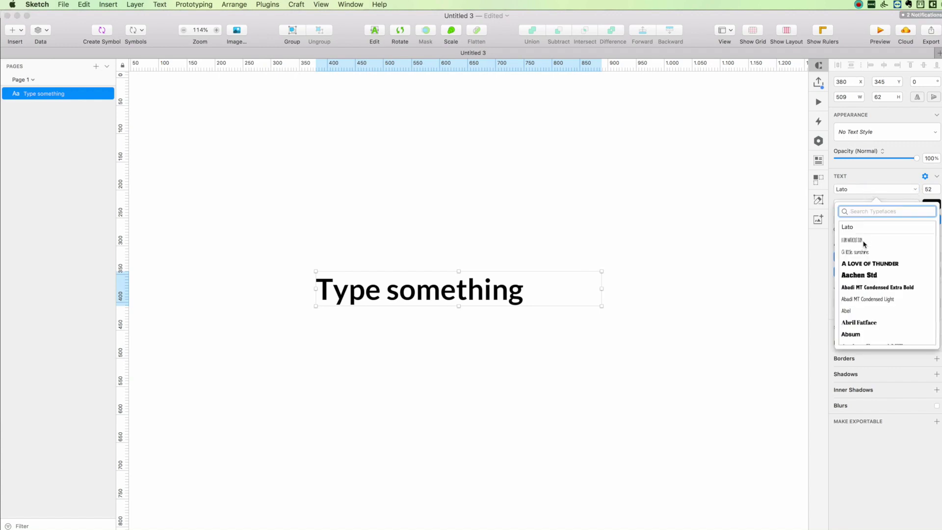
scroll(866, 278, "down", 2)
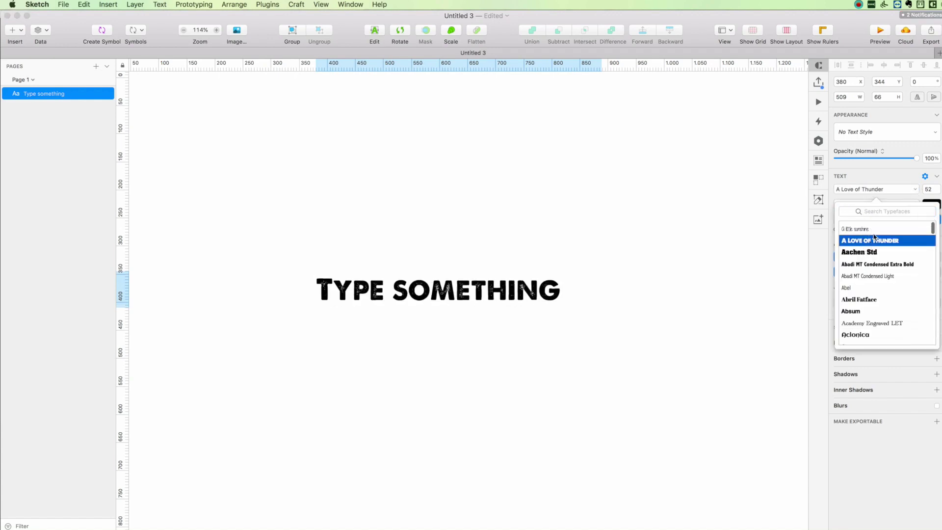
scroll(883, 295, "down", 2)
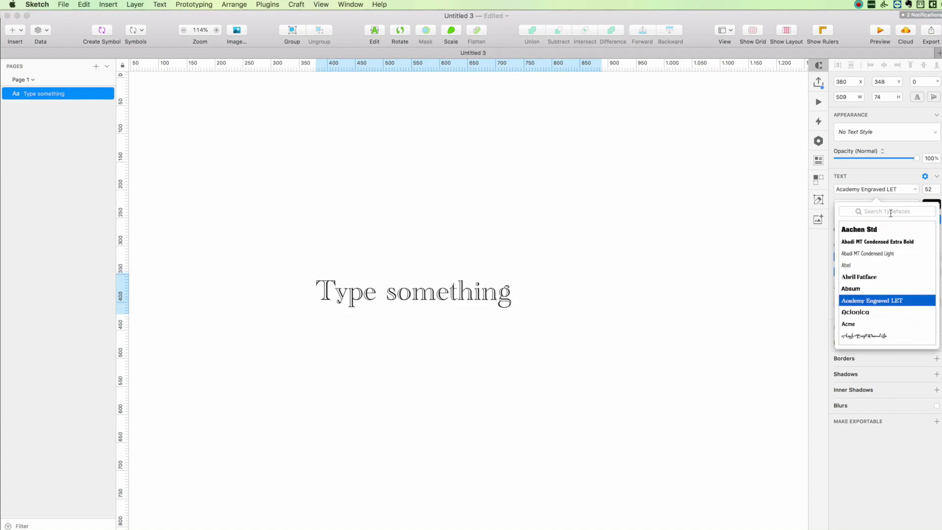
left_click(884, 211)
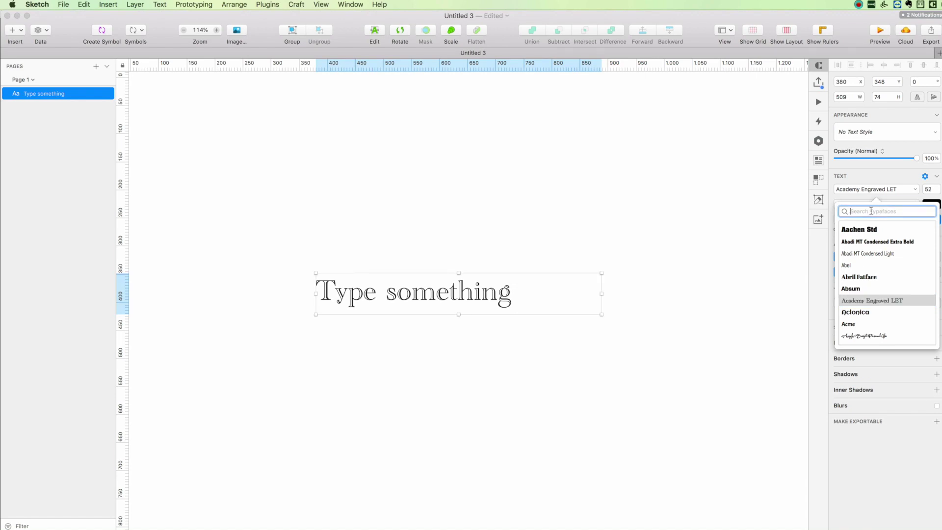
type("aver")
key("BackSpace")
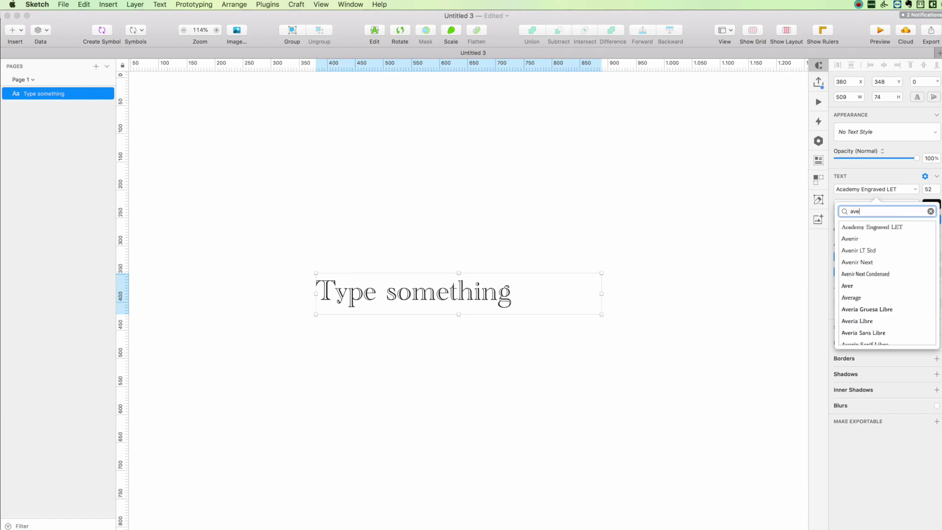
left_click(868, 175)
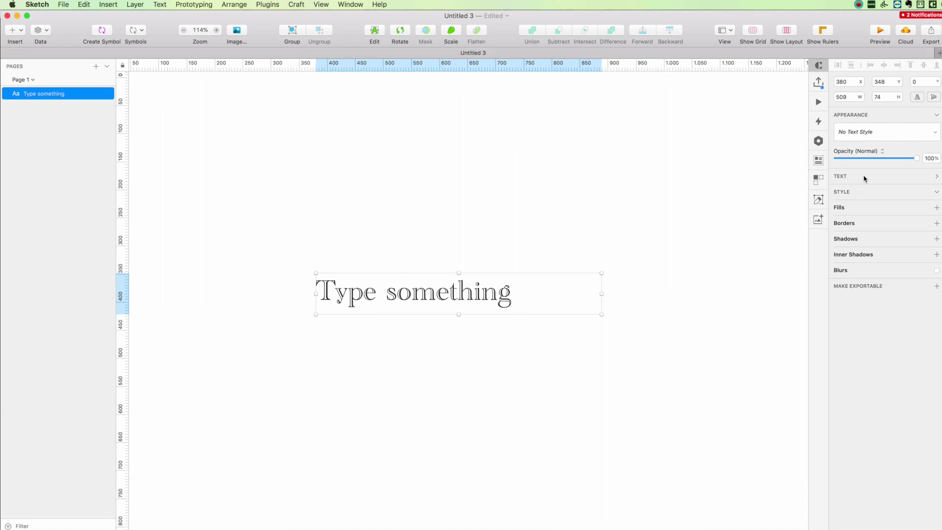
left_click(865, 178)
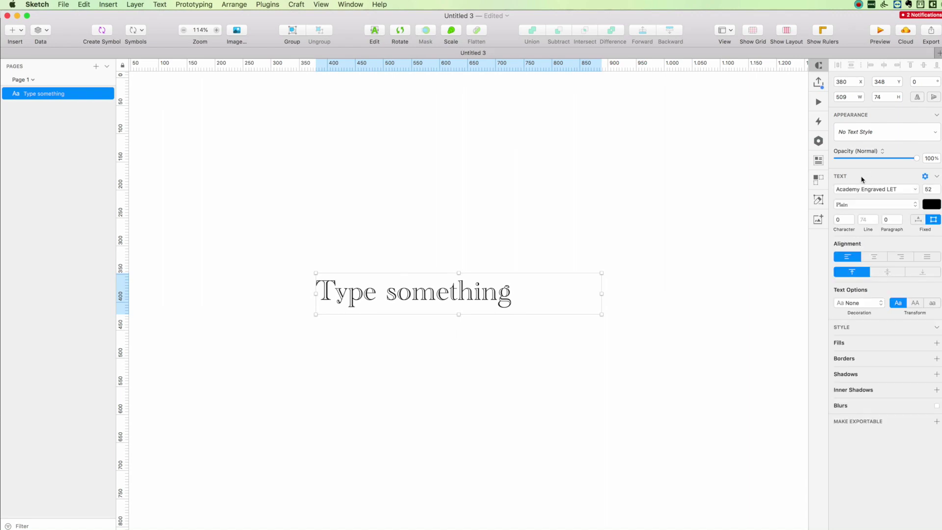
Step: Search the typefaces for "helve" and apply Helvetica Neue LT Std to the text
left_click(918, 206)
left_click(883, 191)
left_click(883, 193)
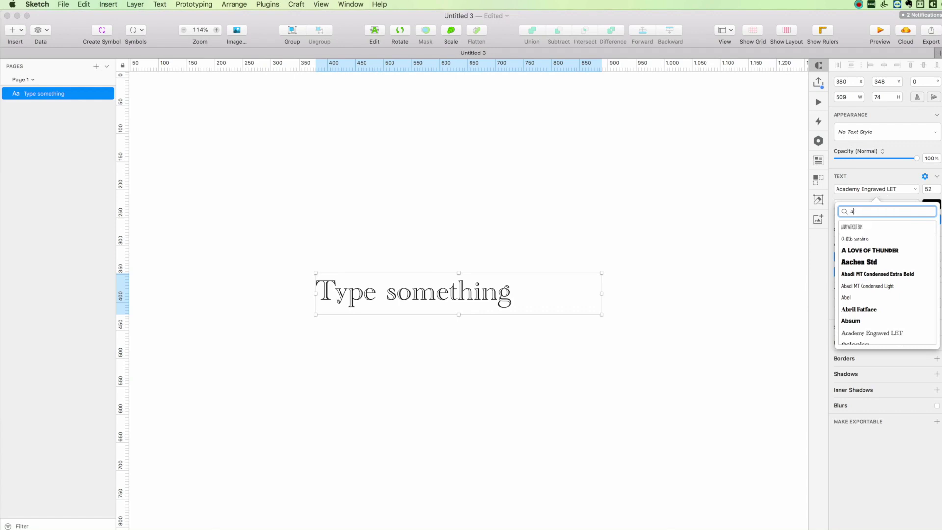
type("helve")
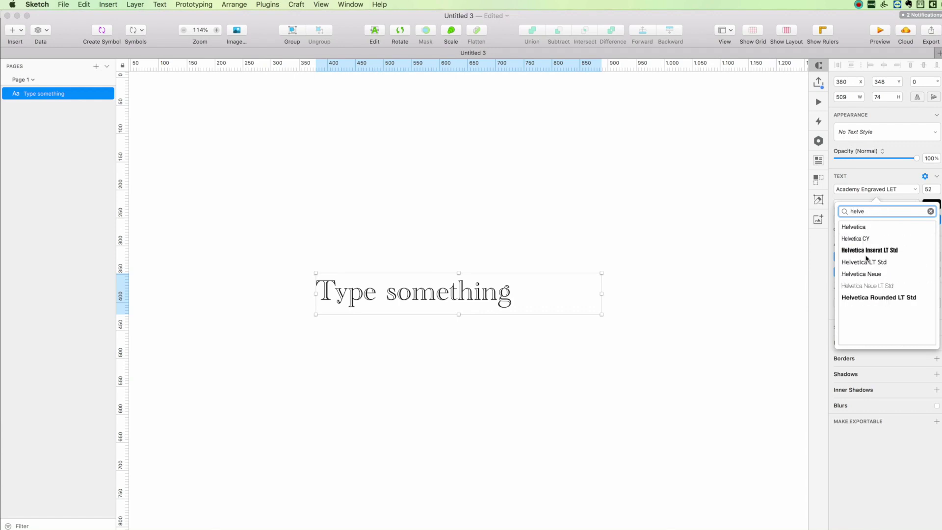
left_click(866, 286)
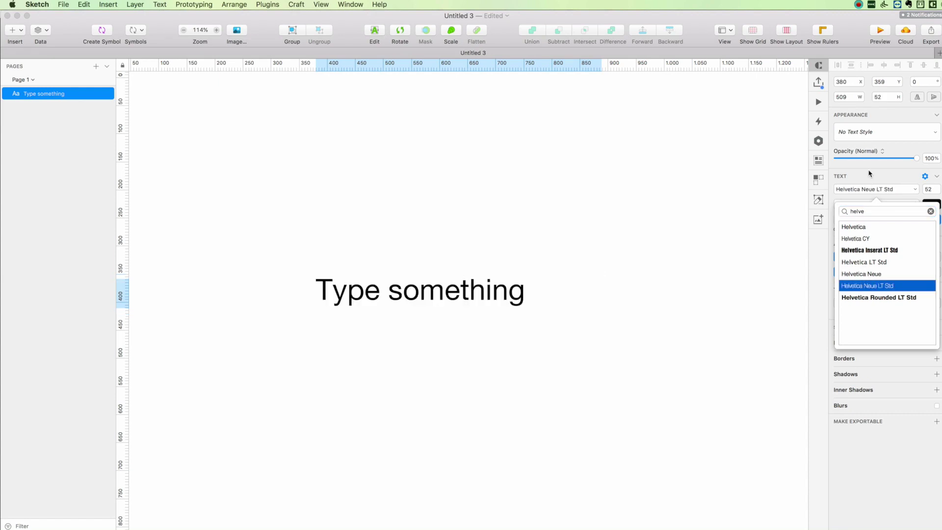
left_click(868, 183)
left_click(867, 184)
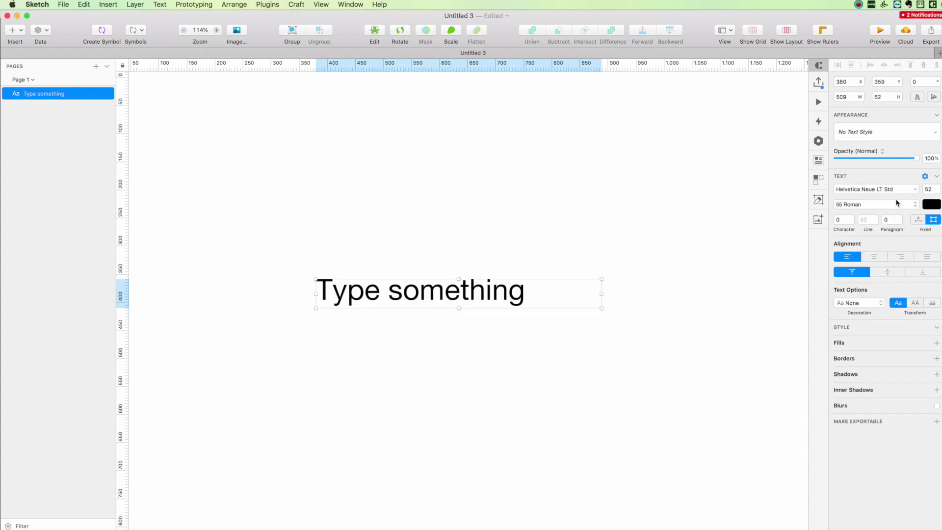
Step: Try the 45 Light weight on the text and settle on 75 Bold
left_click(910, 206)
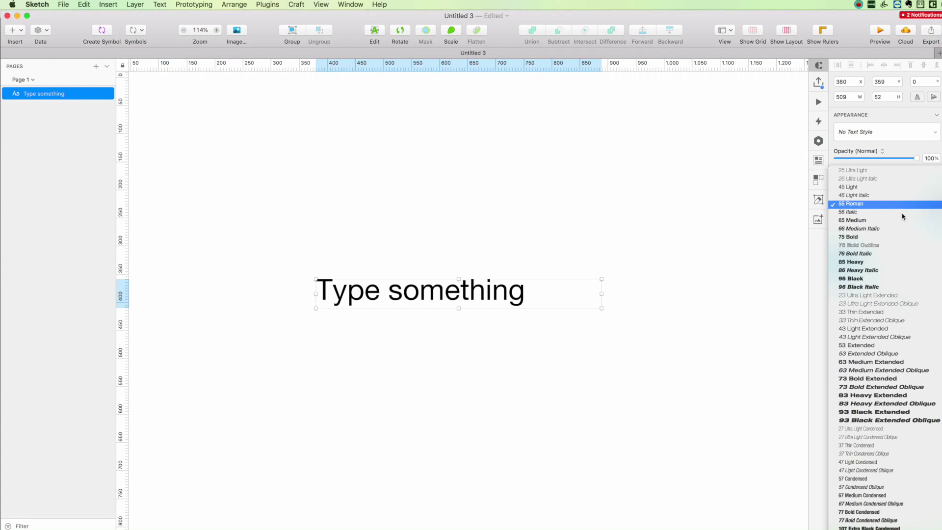
left_click(857, 189)
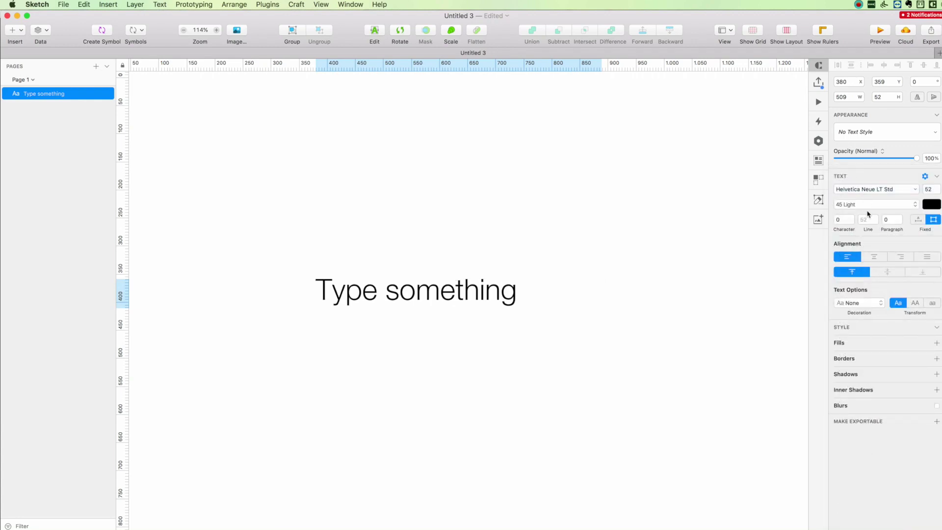
left_click(866, 205)
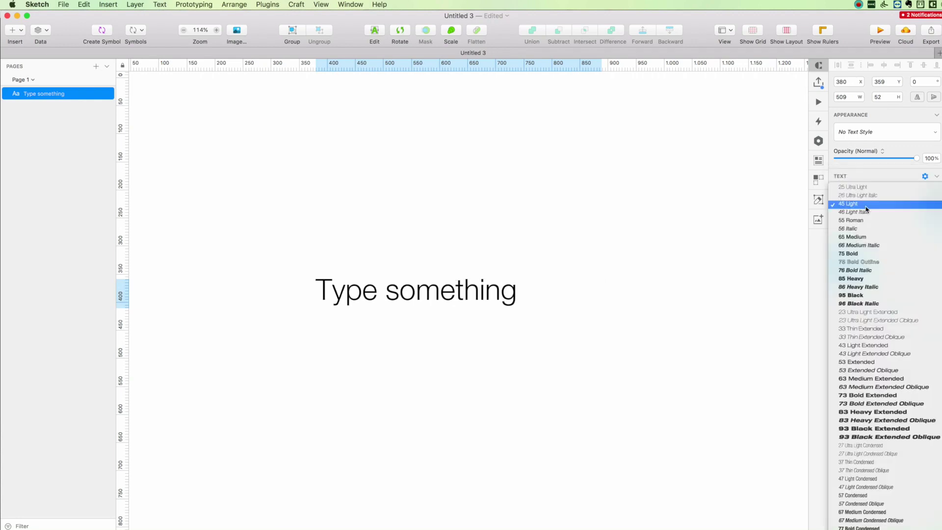
left_click(861, 254)
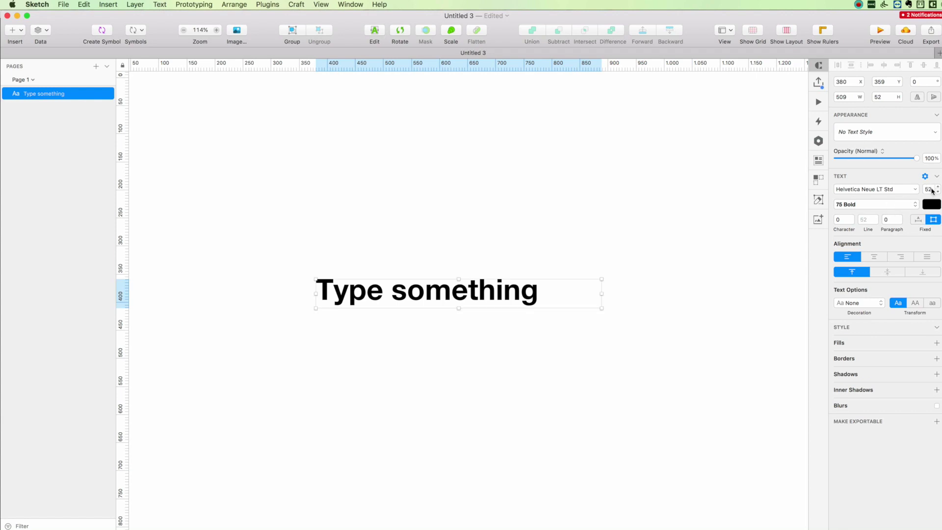
Step: Vary the text's font size up and down in increments of 1, ending at 60
left_click(932, 190)
key("Up")
key("Up")
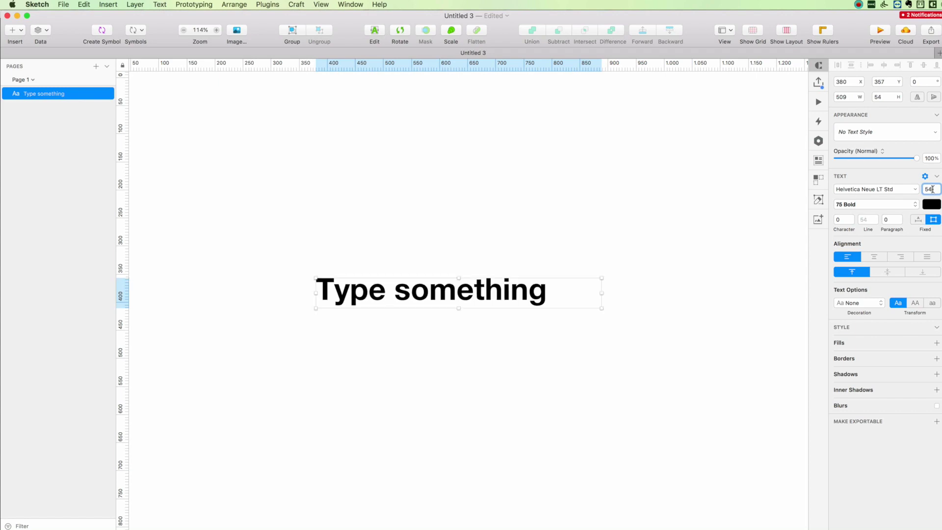
key("Up")
key("Up")
key("Up")
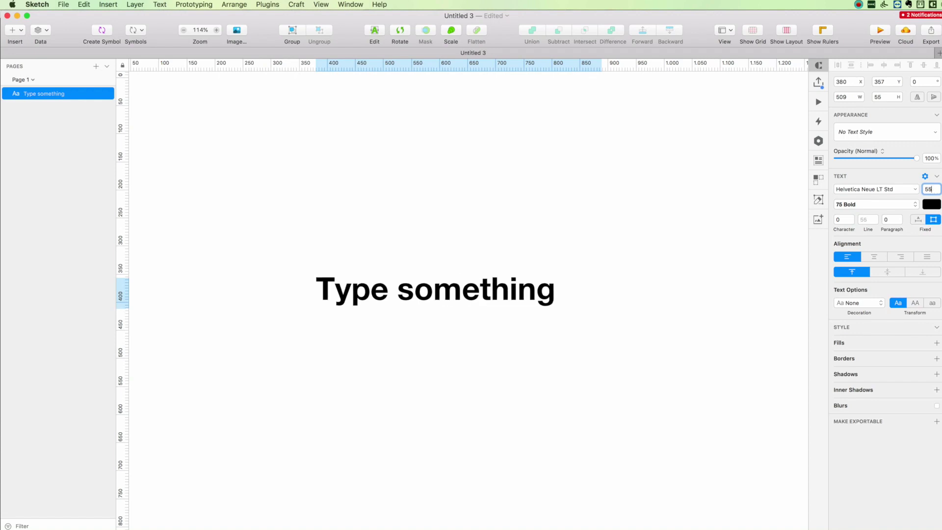
key("Down")
key("Down")
key("Down")
key("Down")
key("Down")
key("Down")
key("Down")
key("Down")
key("Down")
key("Up")
key("Up")
key("Up")
key("Up")
key("Up")
key("Up")
key("Up")
key("Up")
key("Up")
key("Up")
key("Up")
key("Up")
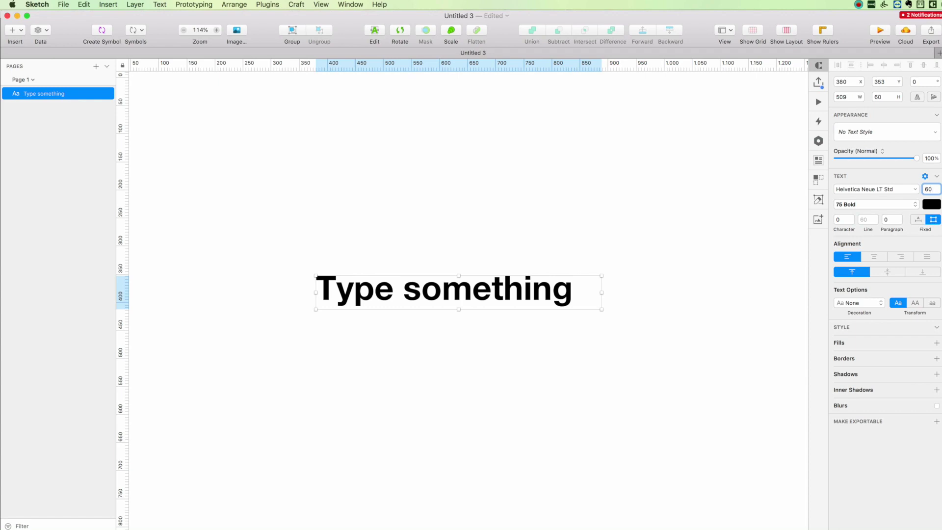
Step: Vary the text's font size up and down in increments of 10, ending at 80
key("shift+Up")
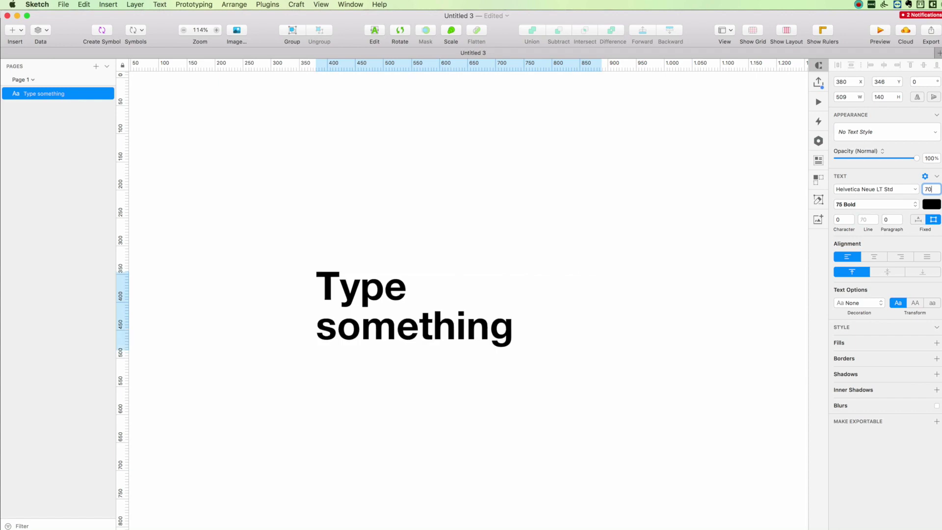
key("shift+Up")
key("shift+Up")
key("shift+Up")
key("shift+Up")
key("shift+Down")
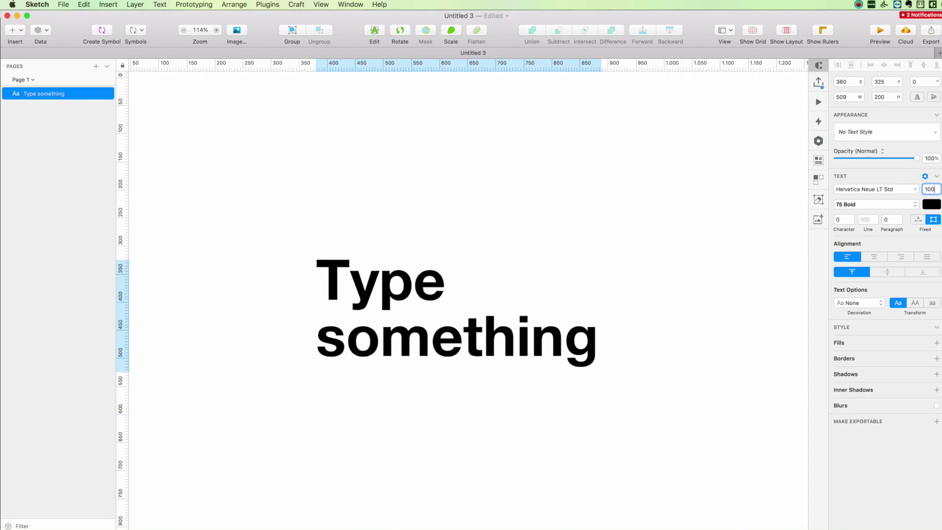
key("shift+Down")
key("shift+Down")
key("shift+Down")
key("shift+Down")
key("shift+Down")
key("shift+Down")
key("shift+Up")
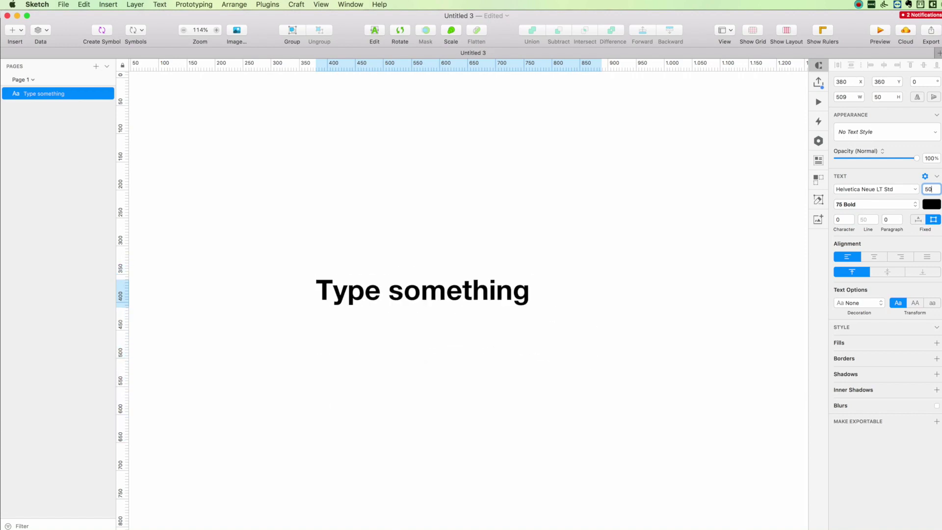
key("shift+Up")
key("shift+Up")
key("shift+Up")
key("shift+Up")
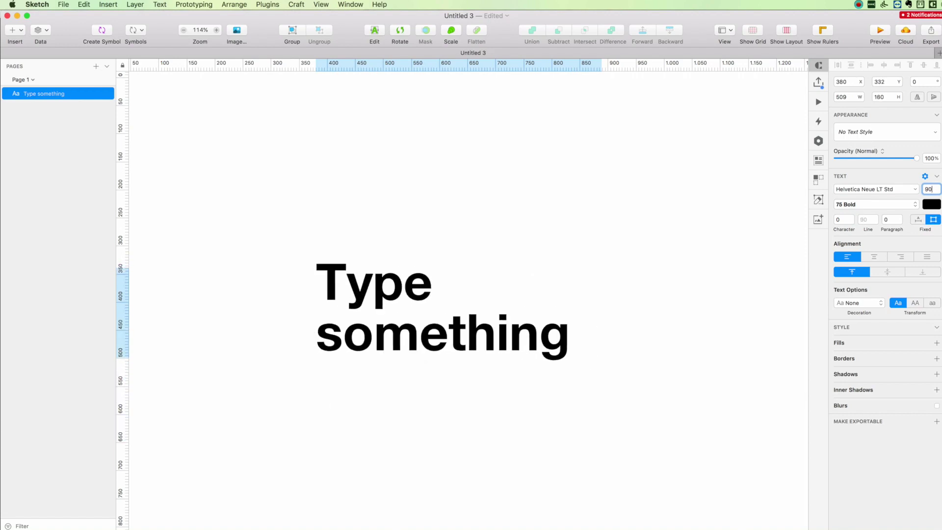
key("shift+Up")
key("shift+Down")
key("shift+Down")
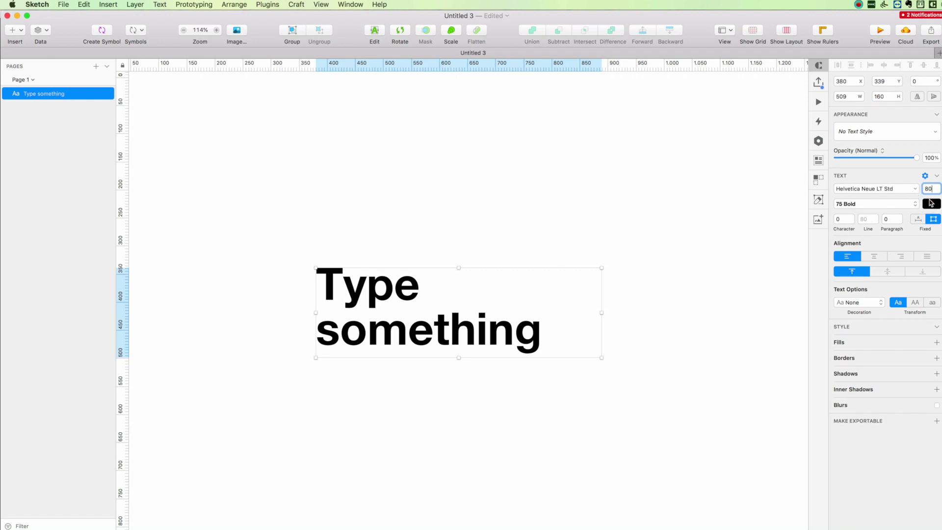
Step: Try the red global colour on the text and shift its hue to turquoise
left_click(932, 204)
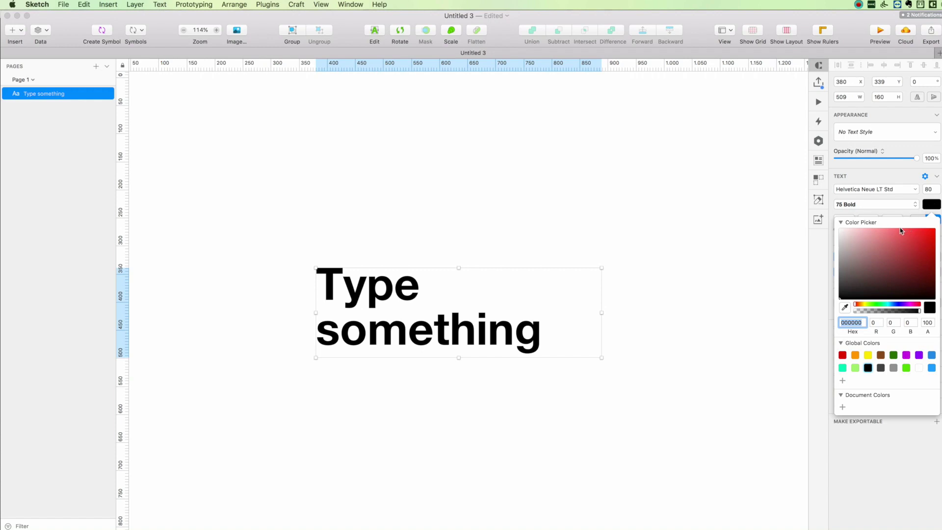
left_click(842, 354)
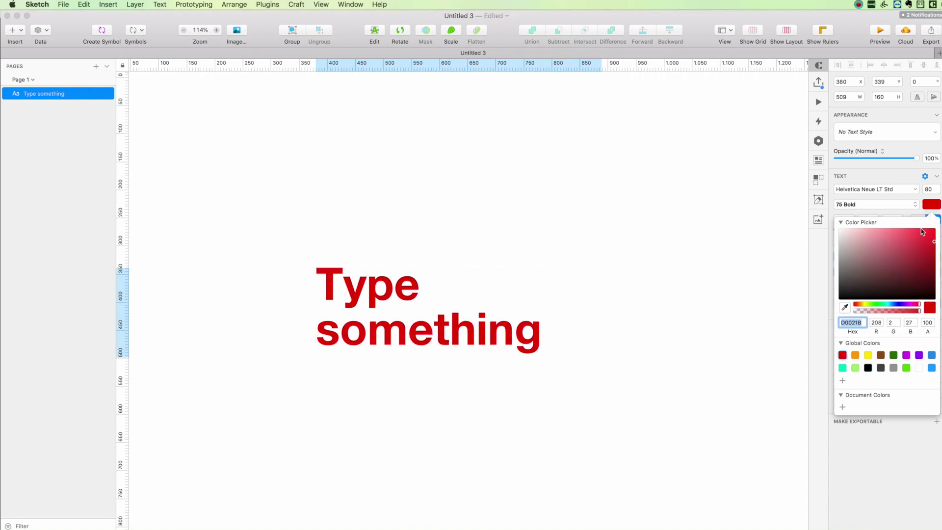
mouse_move(888, 305)
left_mouse_down()
mouse_move(878, 305)
mouse_move(889, 305)
left_mouse_up()
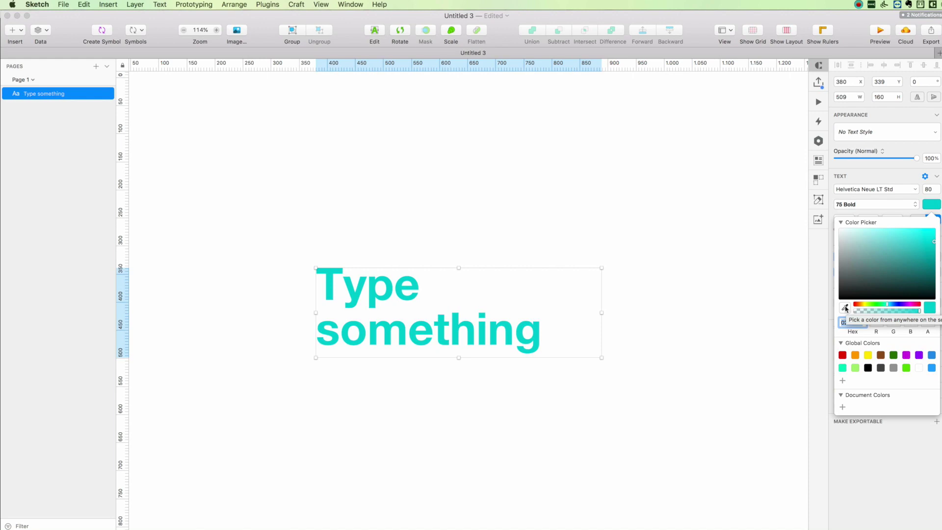
left_click(863, 215)
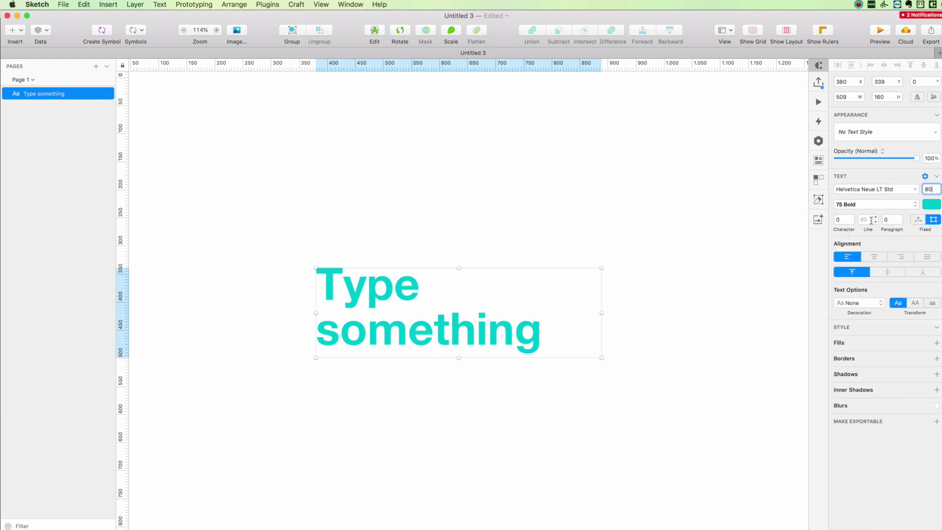
Step: Increase the text's character spacing to 30
left_click(845, 219)
key("Up")
key("Up")
key("Up")
key("Up")
key("Up")
key("Up")
key("Up")
key("Up")
key("Up")
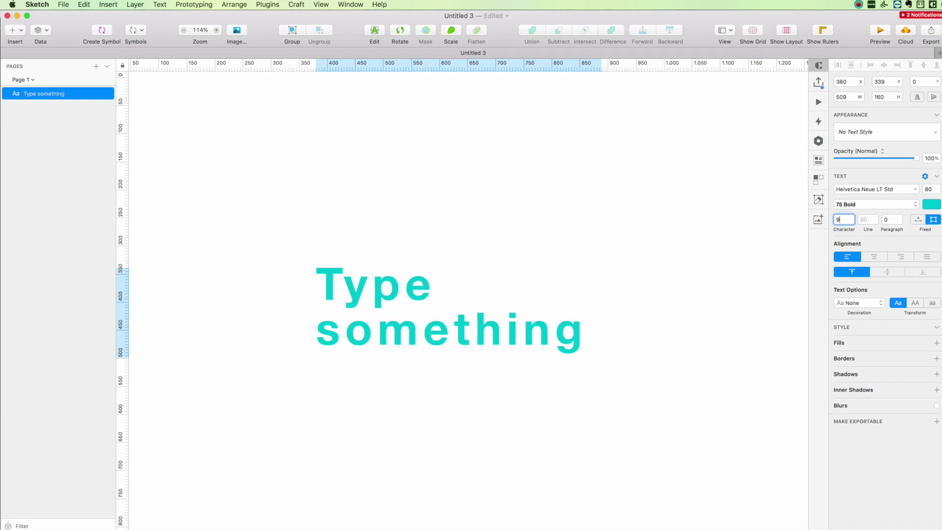
key("Up")
key("Up")
key("Up")
key("Up")
key("Up")
key("Up")
key("Up")
key("Up")
key("Up")
key("Up")
key("Up")
key("Up")
key("Up")
key("Up")
key("Up")
key("Up")
key("Up")
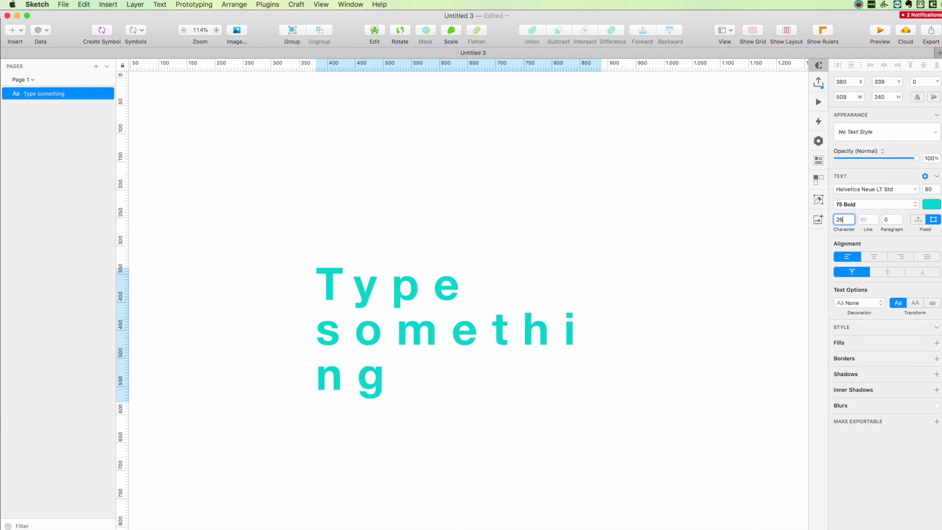
key("Up")
key("Up")
key("Up")
key("Up")
Step: Widen the text box to about 726 so that "something" fits on one line
left_click(286, 214)
left_click(462, 319)
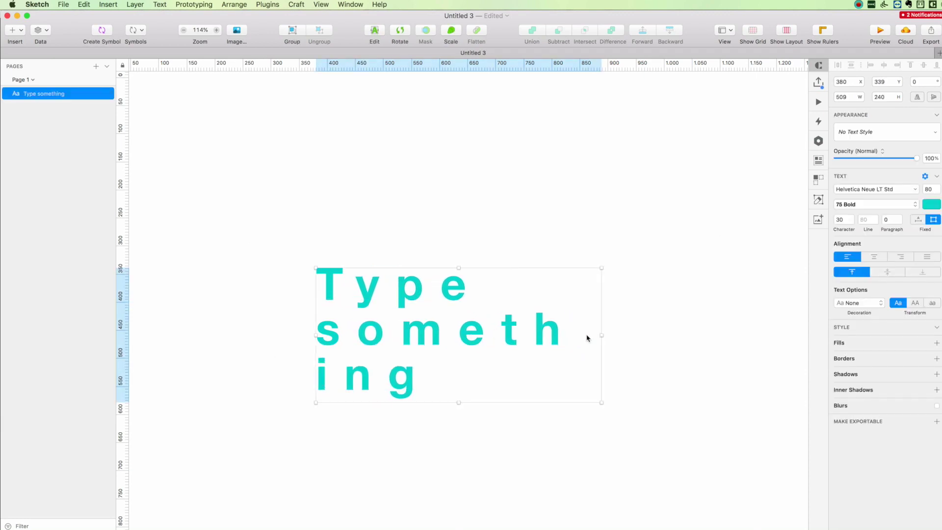
left_click_drag(599, 332, 723, 330)
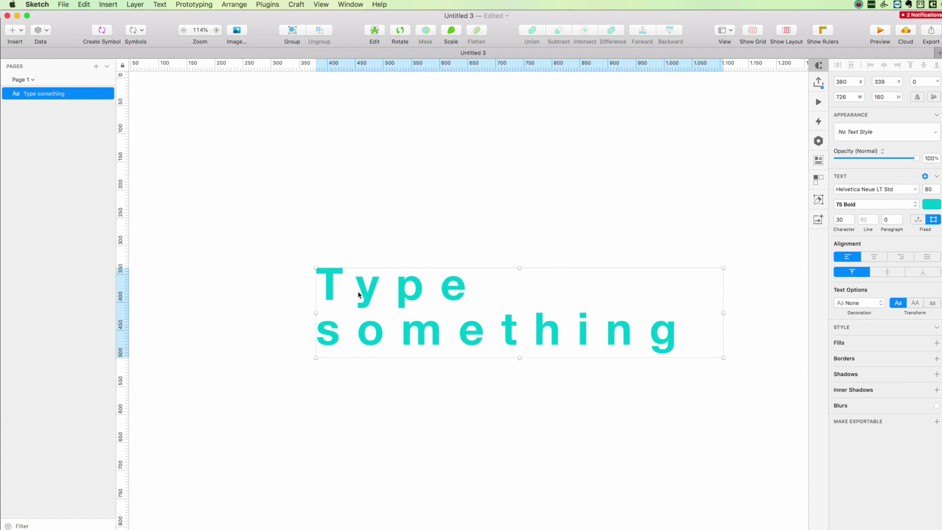
Step: Reduce the text's character spacing to 20
left_click(842, 217)
key("Down")
key("Down")
key("Down")
key("Down")
key("Down")
key("Down")
key("Down")
key("Down")
key("Down")
key("Down")
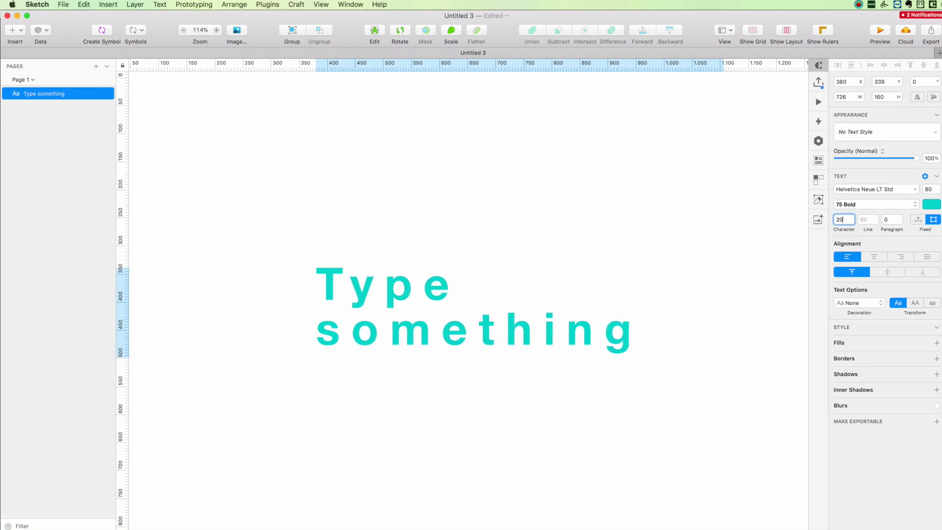
Step: Vary the text's line spacing up and down in increments of 10 between 100 and 160, ending at 120
left_click(874, 219)
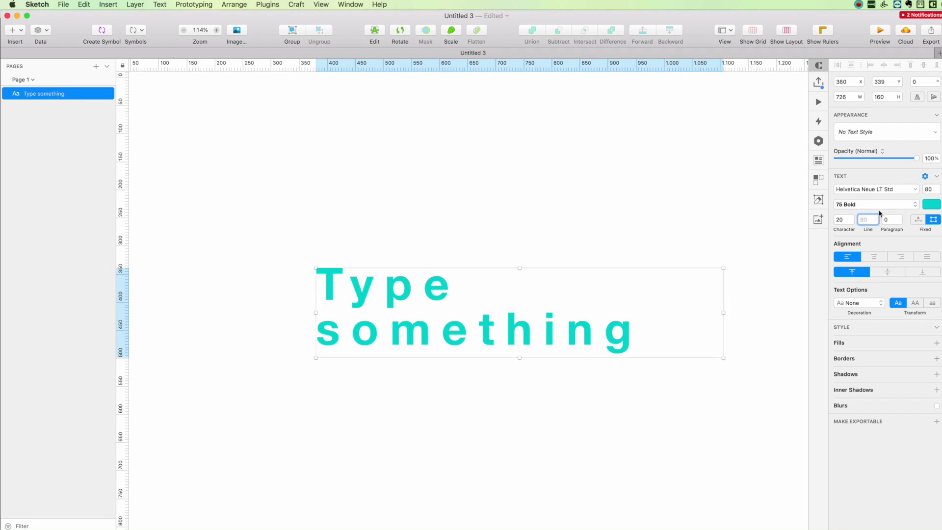
key("shift+Up")
key("shift+Up")
key("shift+Up")
key("shift+Up")
key("shift+Up")
key("shift+Up")
key("shift+Up")
key("shift+Up")
key("shift+Up")
key("shift+Up")
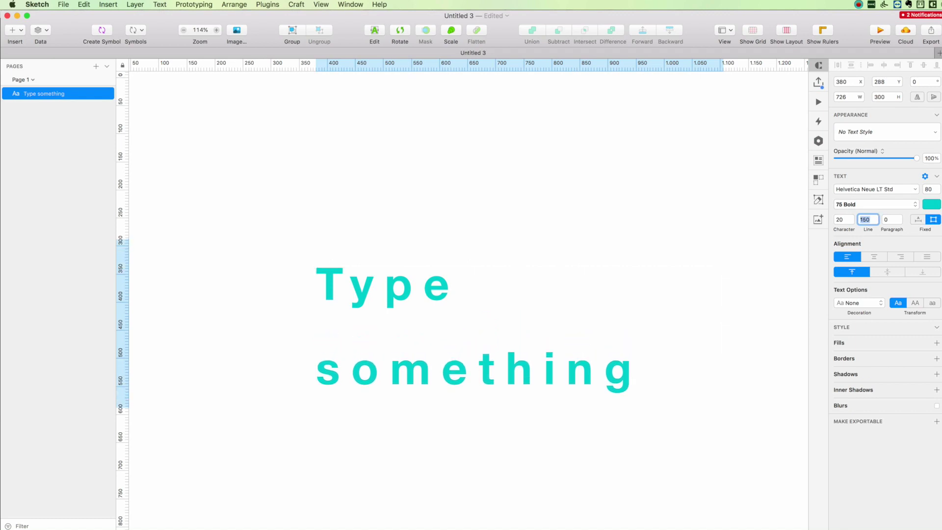
key("shift+Down")
key("shift+Down")
key("shift+Down")
key("shift+Down")
key("shift+Down")
key("shift+Down")
key("shift+Down")
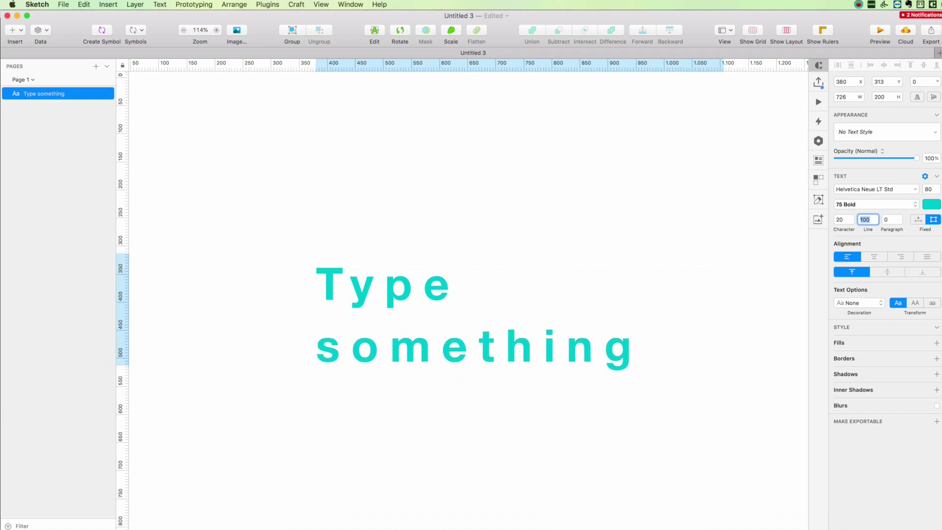
key("shift+Up")
key("shift+Up")
key("shift+Up")
key("shift+Up")
key("shift+Up")
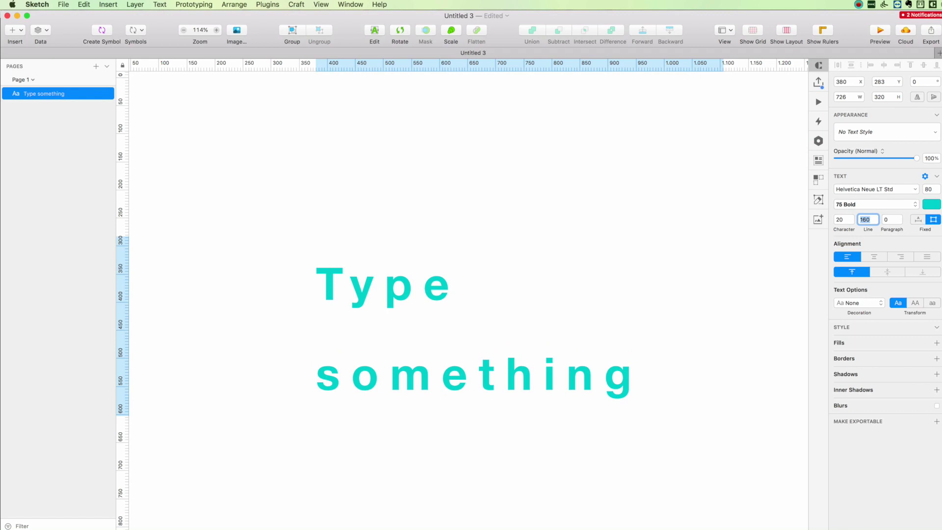
key("shift+Down")
key("shift+Down")
key("shift+Down")
key("shift+Down")
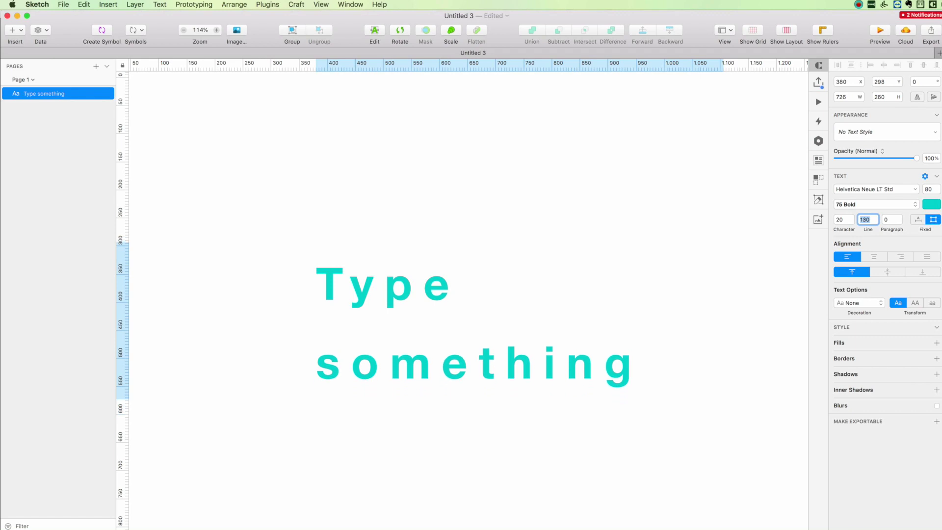
left_click(885, 220)
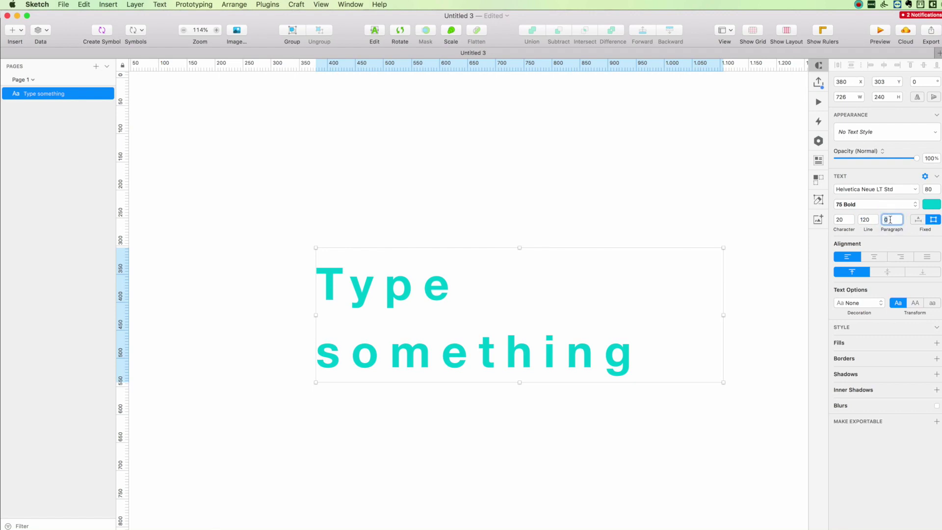
type("1")
Step: Move the text layer on the canvas to about X 276, Y 237
left_click_drag(431, 292, 357, 247)
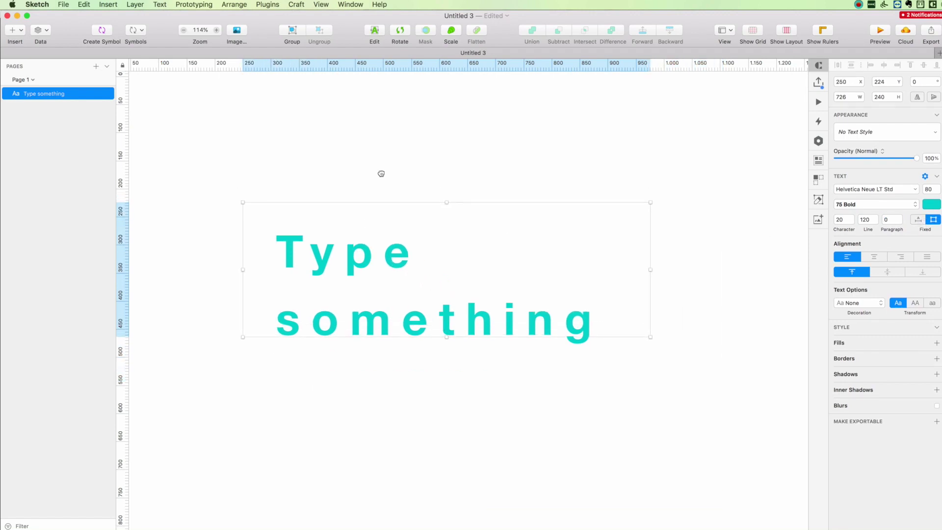
key("ctrl+h")
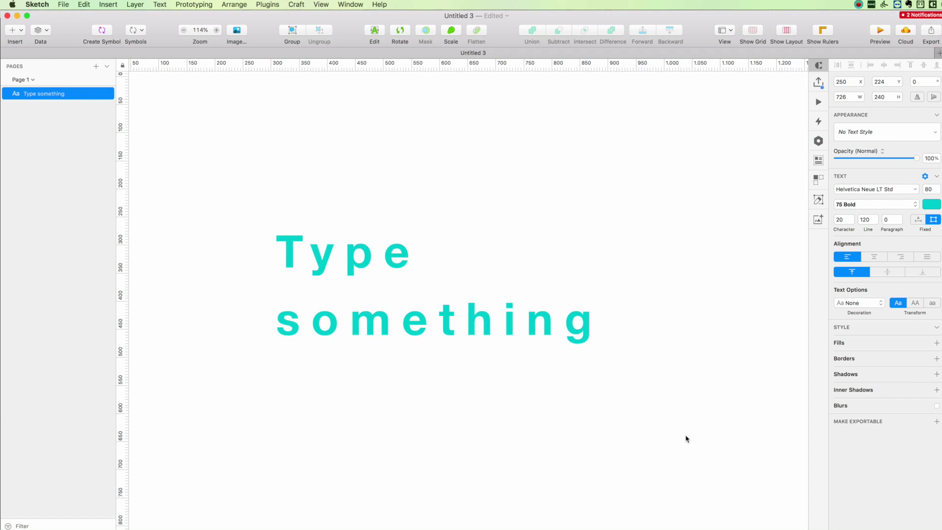
key("ctrl+h")
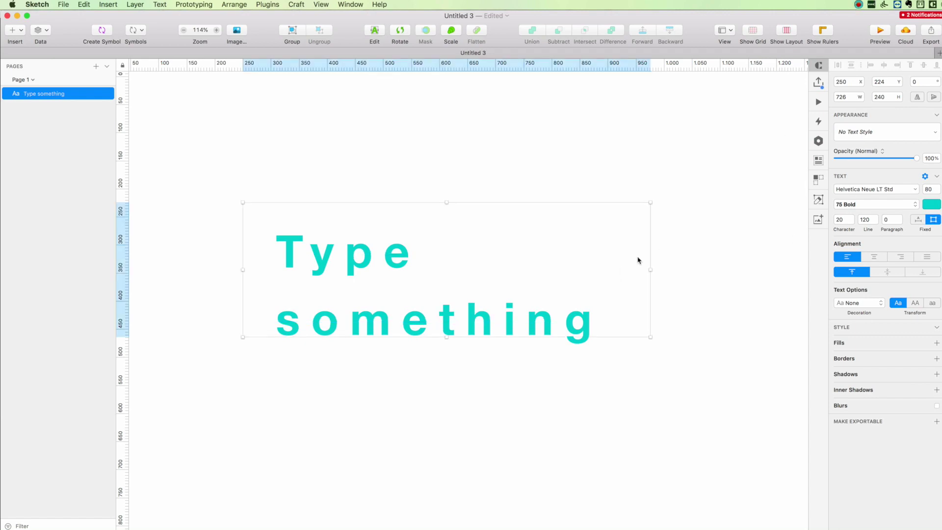
left_click_drag(360, 245, 374, 256)
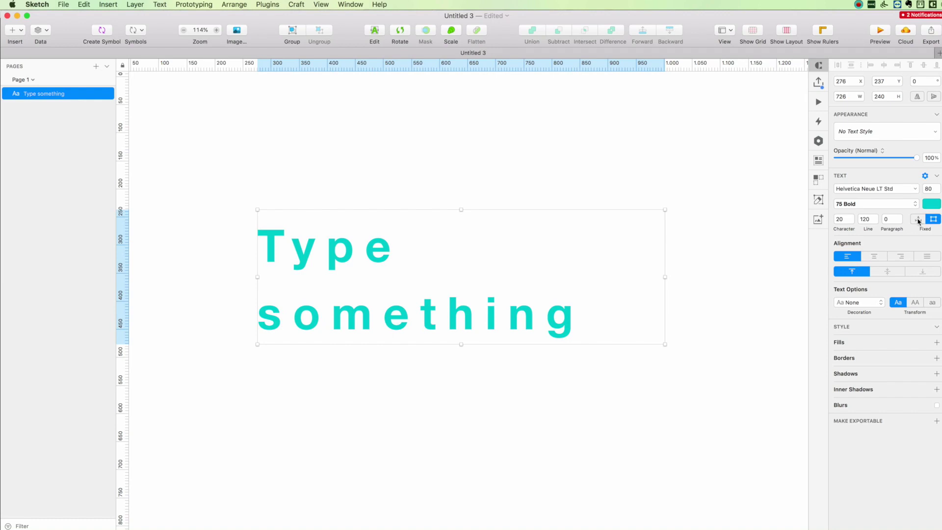
Step: Try auto width on the text, return it to fixed size and resize its box to about 859 × 254
left_click(918, 219)
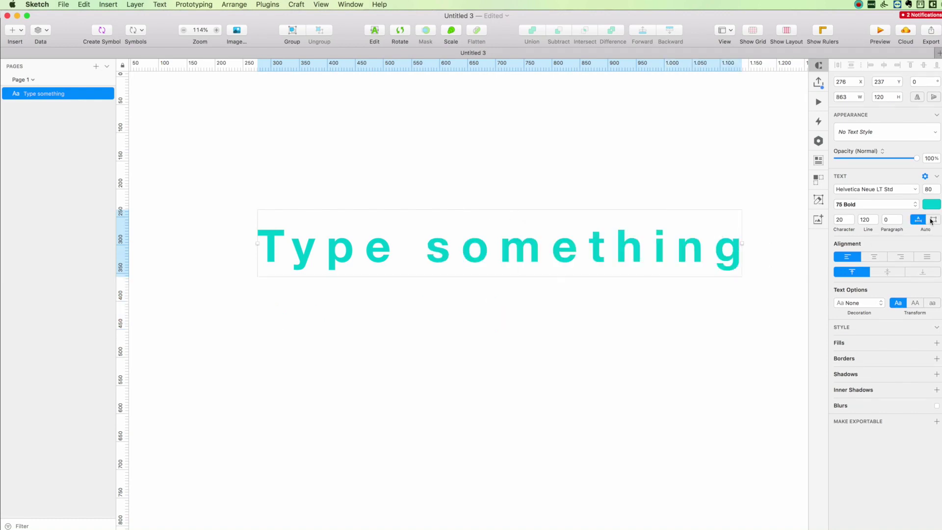
left_click(929, 221)
left_click_drag(741, 276, 739, 352)
left_click(469, 131)
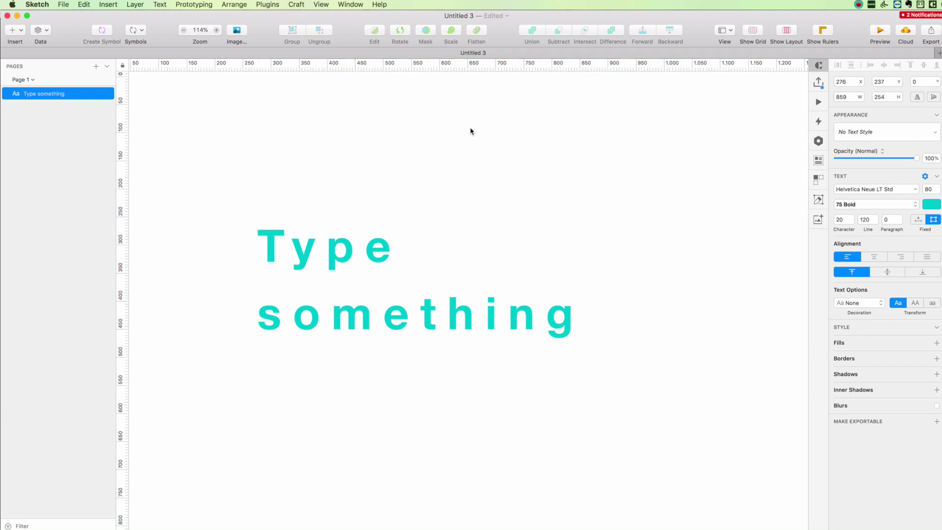
Step: Duplicate the text layer below the original and move both layers together to about X 282
left_click(346, 260)
scroll(347, 260, "down", 3)
left_click_drag(347, 260, 335, 397)
scroll(294, 319, "down", 2)
scroll(294, 319, "left", 1)
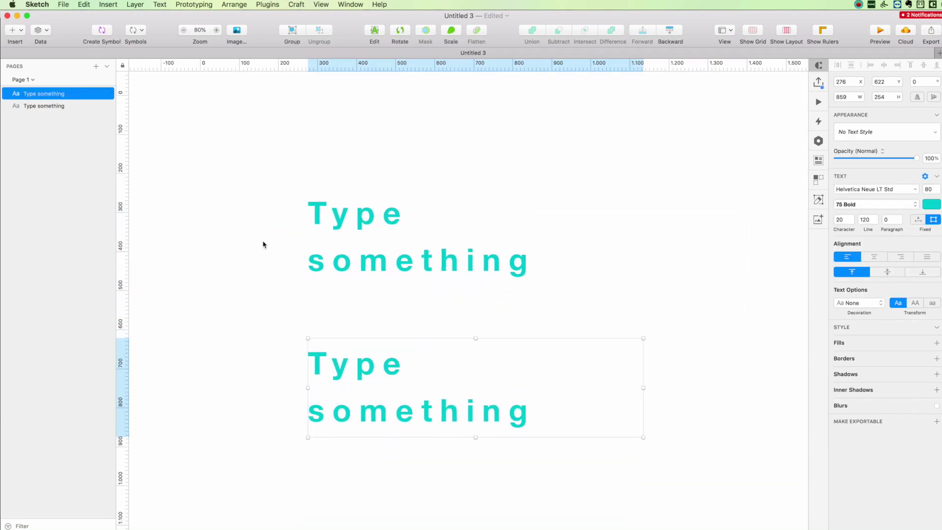
left_click_drag(263, 227, 500, 395)
mouse_move(368, 368)
left_mouse_down()
mouse_move(380, 325)
mouse_move(369, 350)
left_mouse_up()
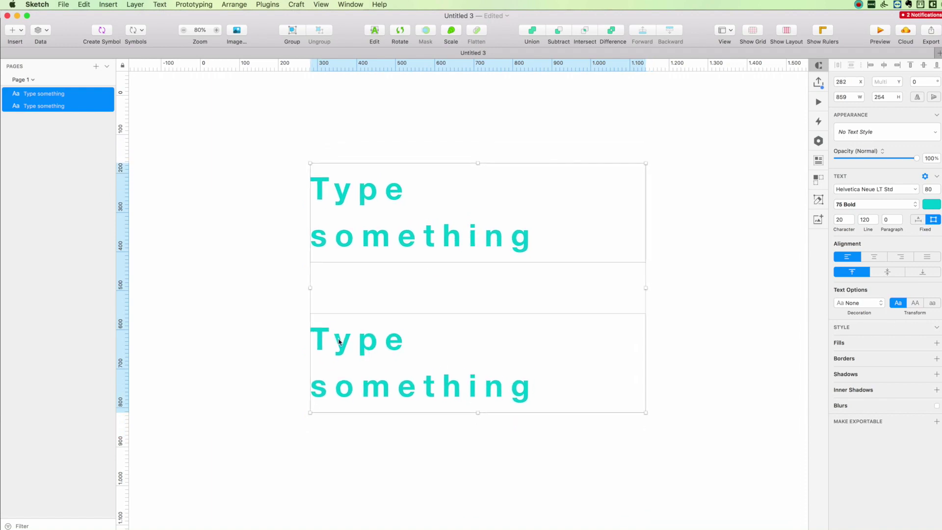
key("Escape")
Step: Set the lower text layer to auto width and replace its text with "adada"
left_click(384, 357)
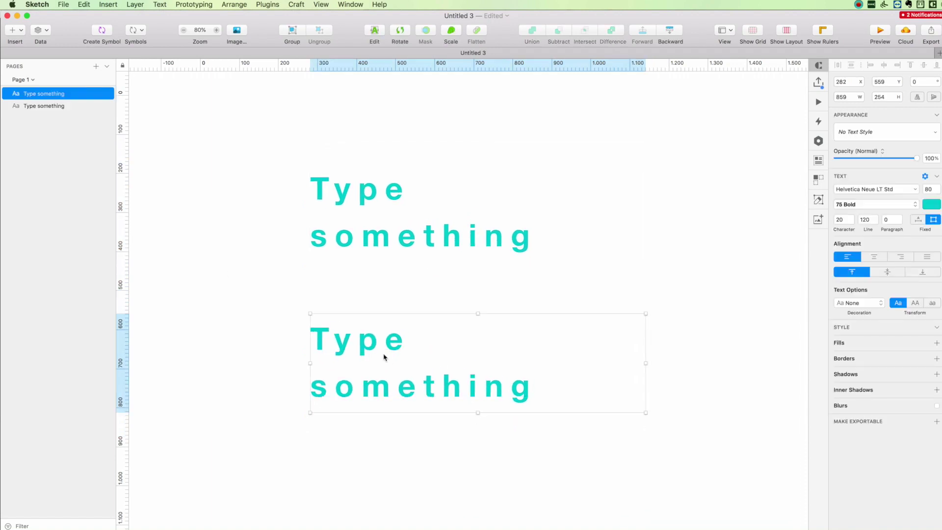
left_click(918, 219)
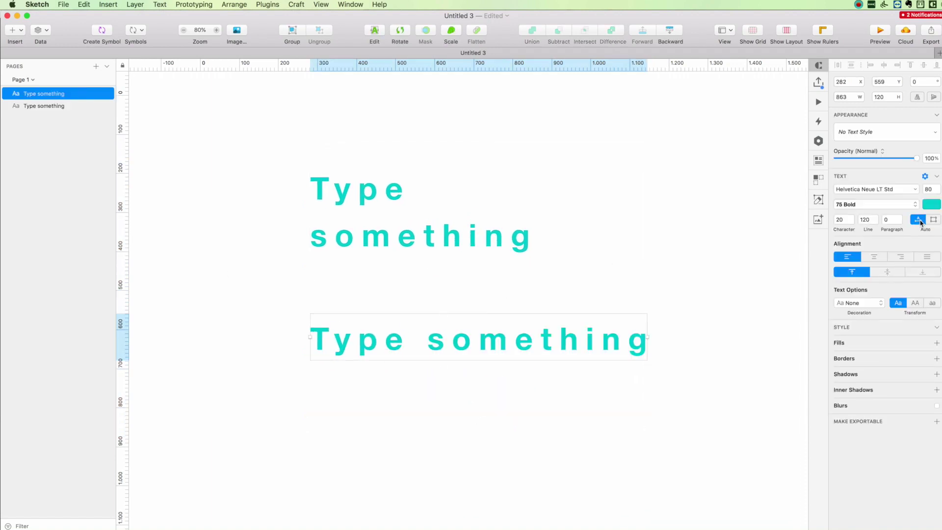
double_click(433, 353)
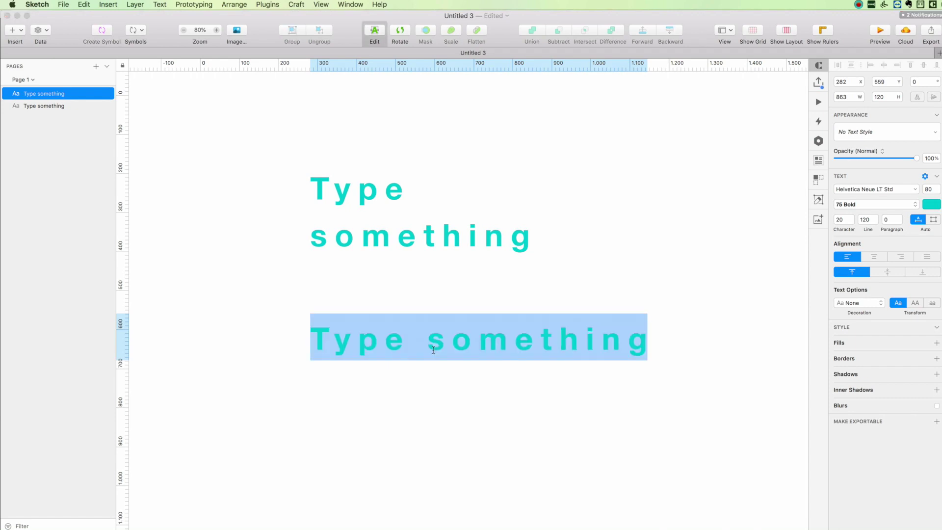
type("adada")
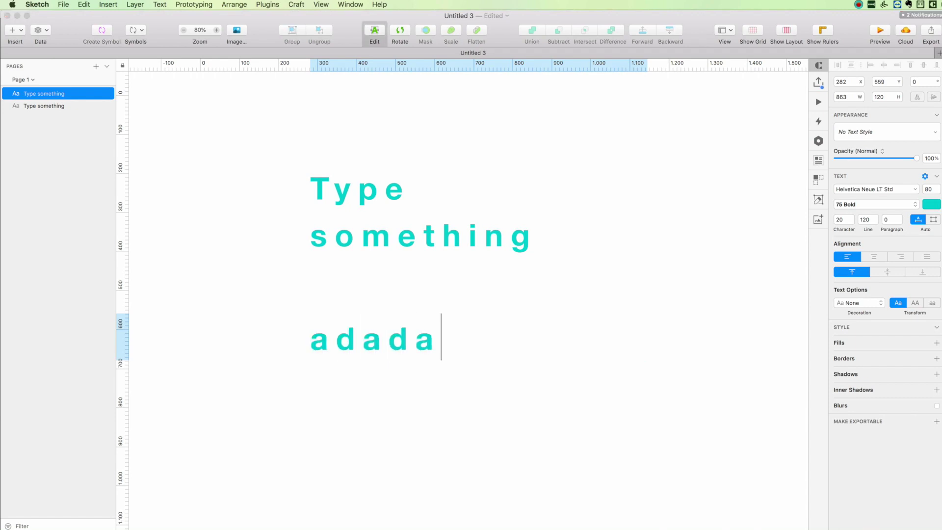
key("Escape")
left_click_drag(281, 311, 501, 373)
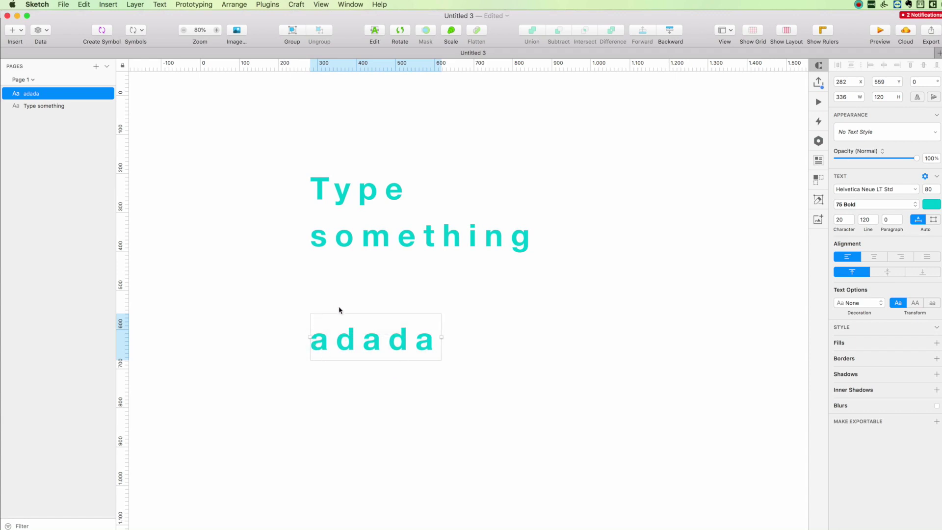
Step: Resize the upper "Type something" text box to about 704 × 391
left_click(366, 191)
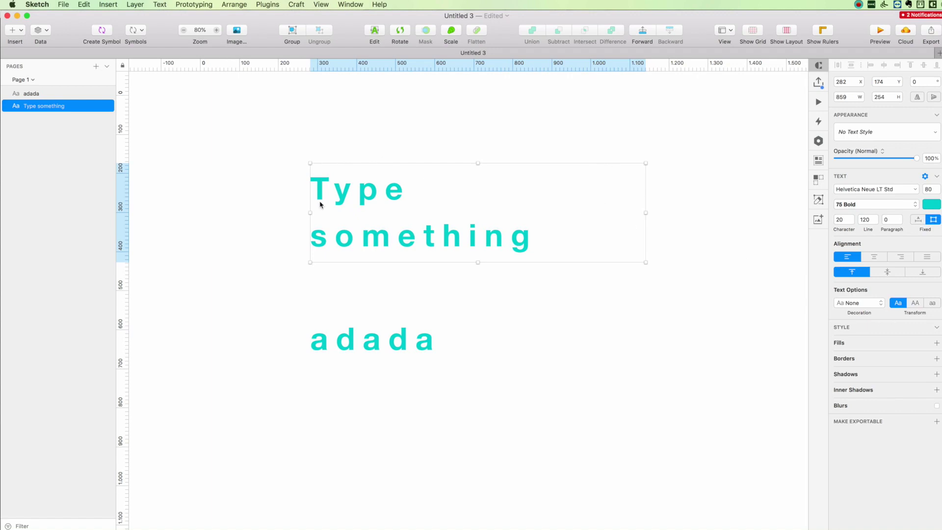
left_click_drag(478, 262, 479, 316)
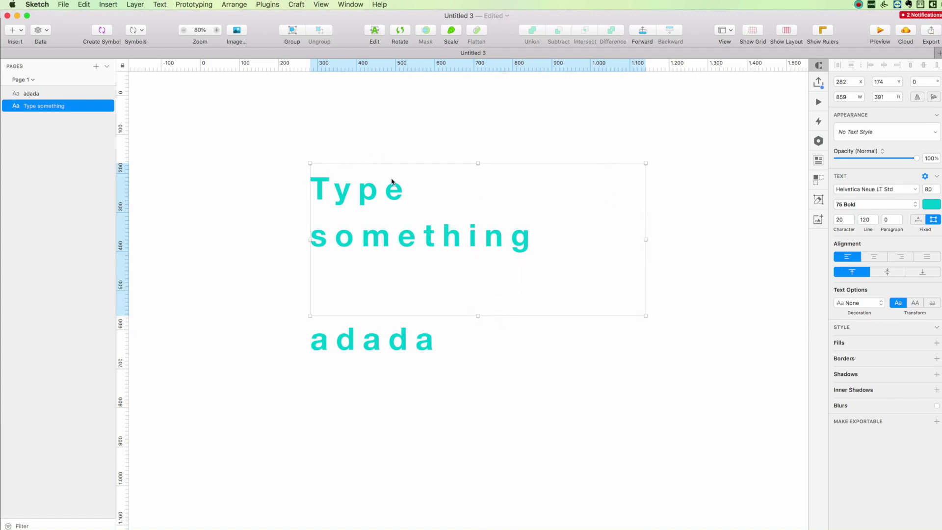
left_click_drag(645, 239, 583, 232)
Step: Try stretching the "adada" text box wider and restore its auto width
left_click(393, 357)
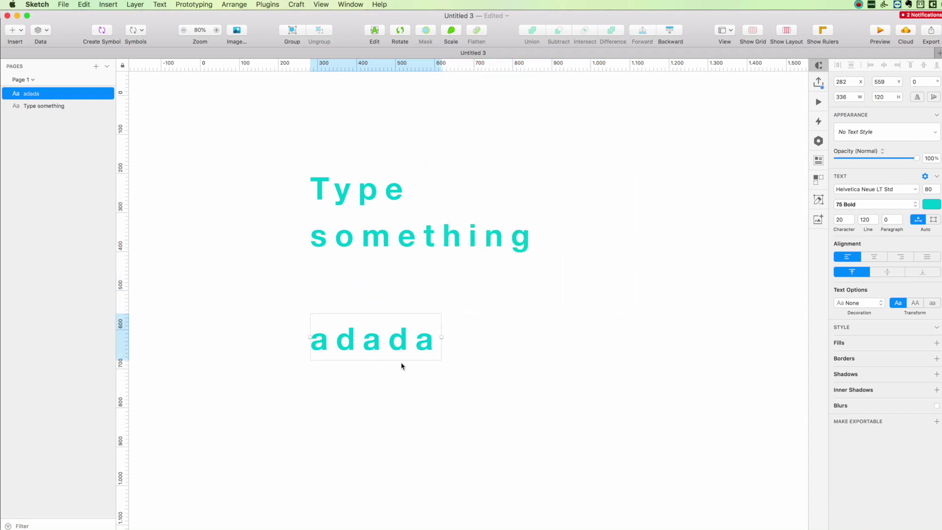
left_click_drag(439, 337, 505, 338)
left_click(918, 220)
left_click(520, 357)
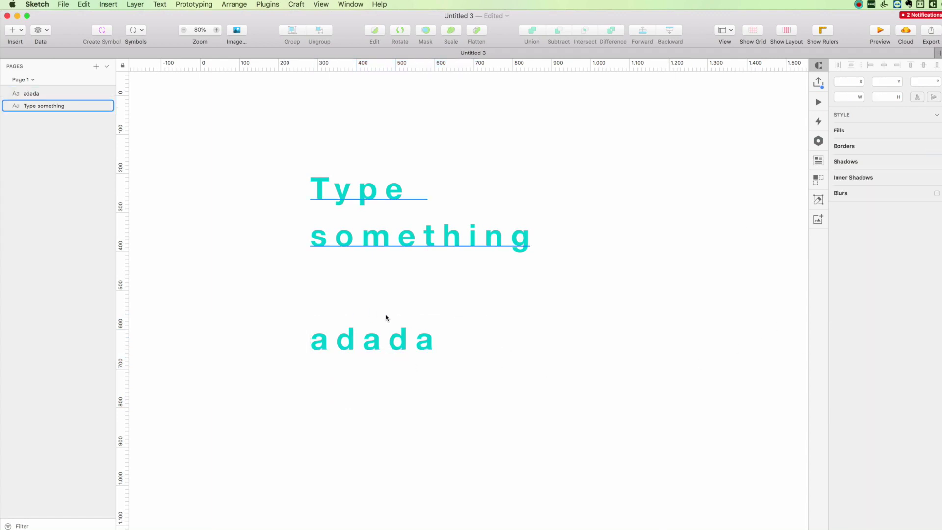
left_click(390, 337)
Step: Try centre, right and justified alignment on the "Type something" text, ending with left alignment
scroll(624, 326, "up", 5)
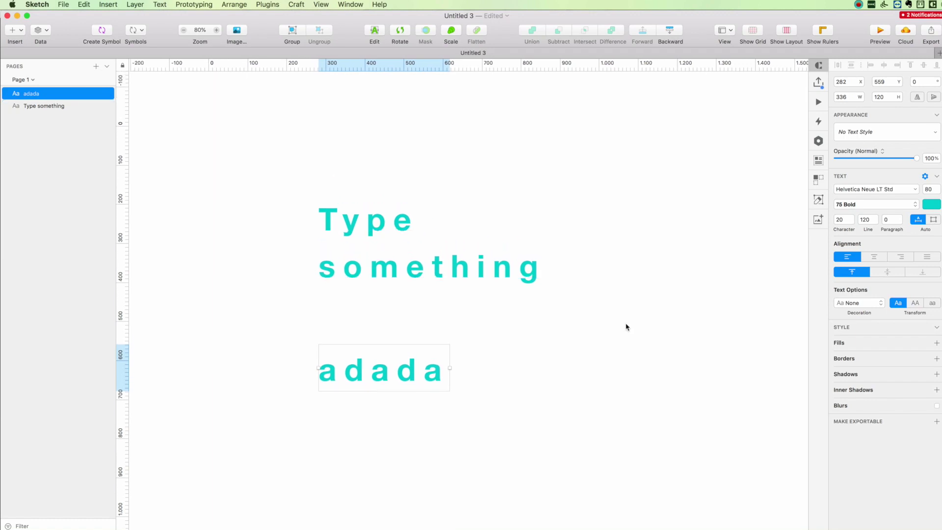
scroll(630, 298, "left", 5)
left_click(374, 181)
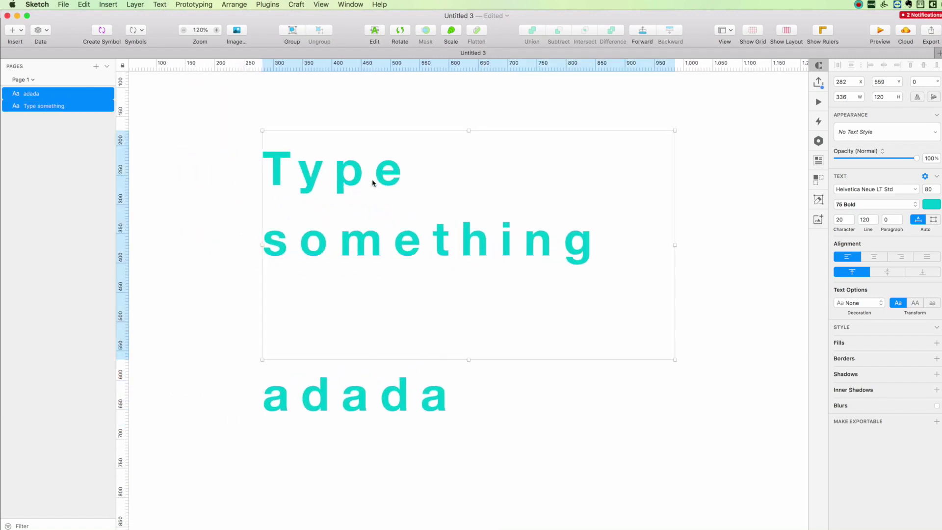
left_click(875, 257)
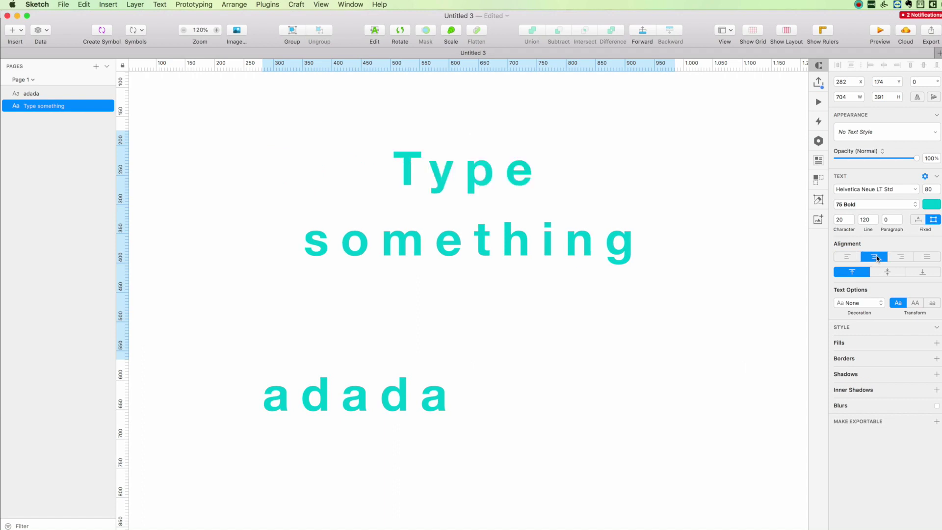
left_click(902, 258)
left_click(848, 257)
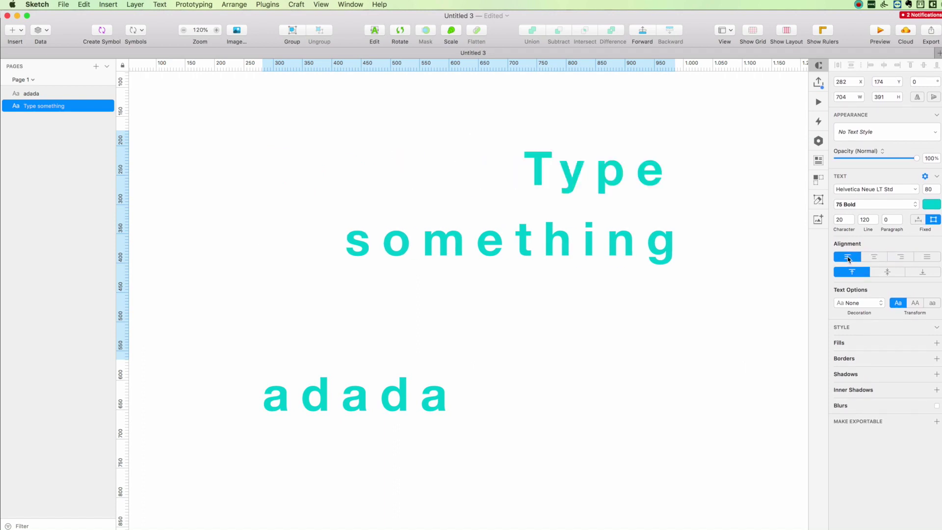
left_click(879, 257)
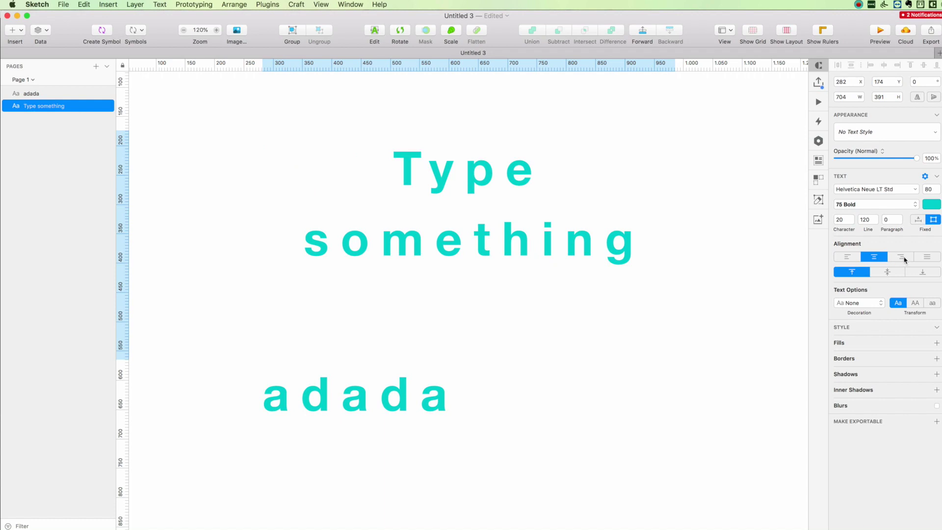
left_click(902, 257)
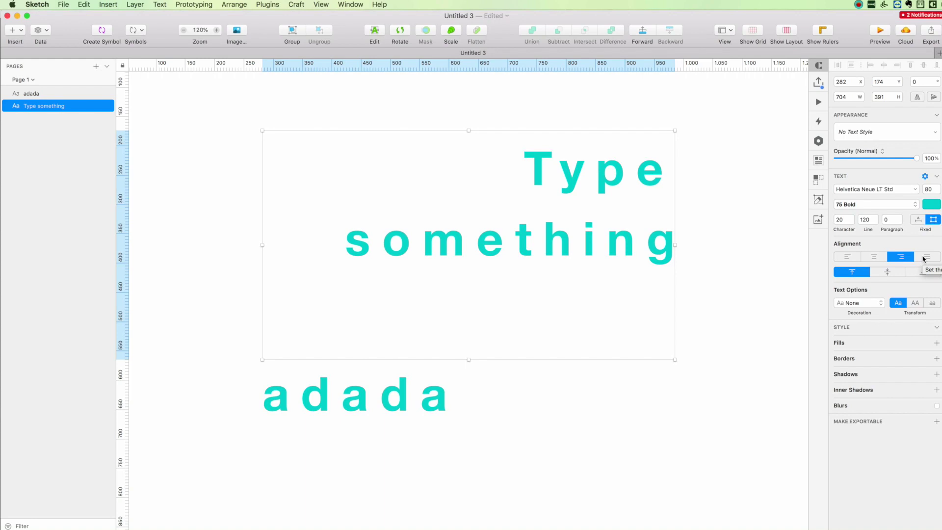
left_click(924, 258)
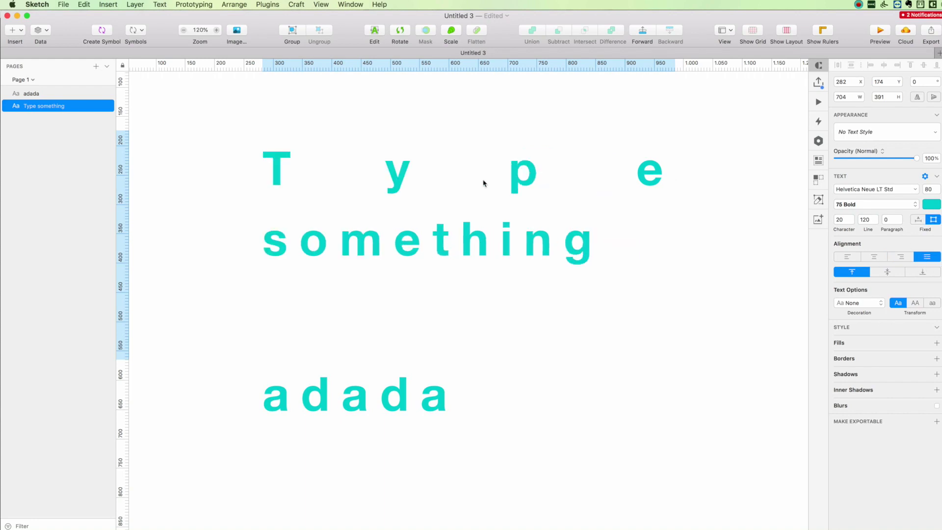
key("super+z")
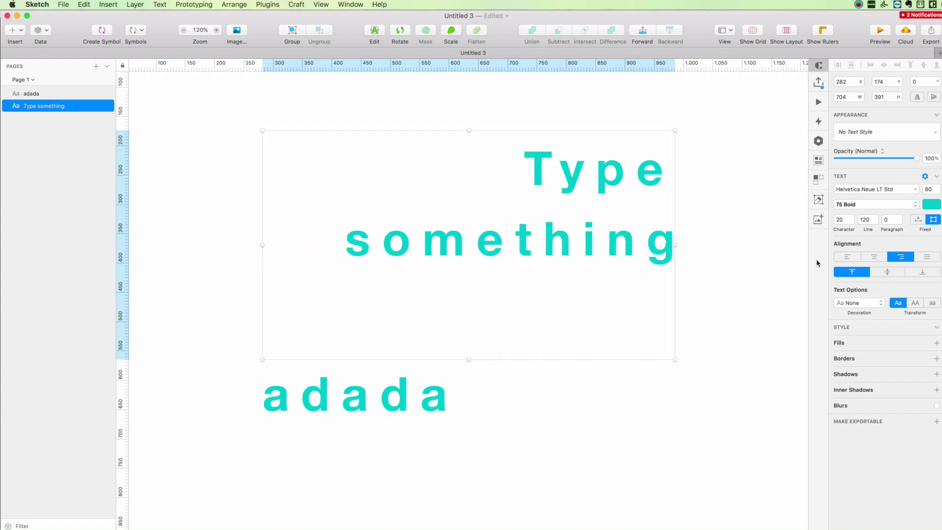
left_click(847, 259)
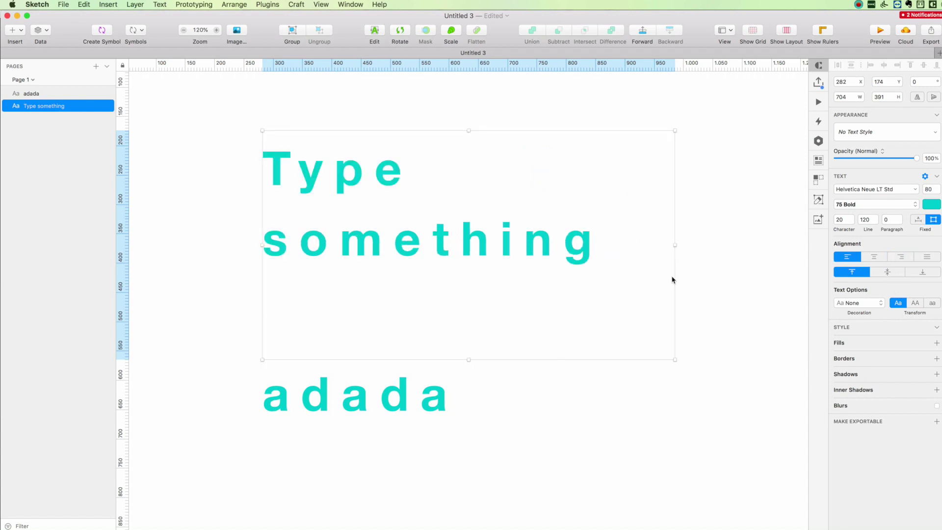
Step: Try the uppercase transform on the "Type something" text, then set it to lowercase
left_click(917, 304)
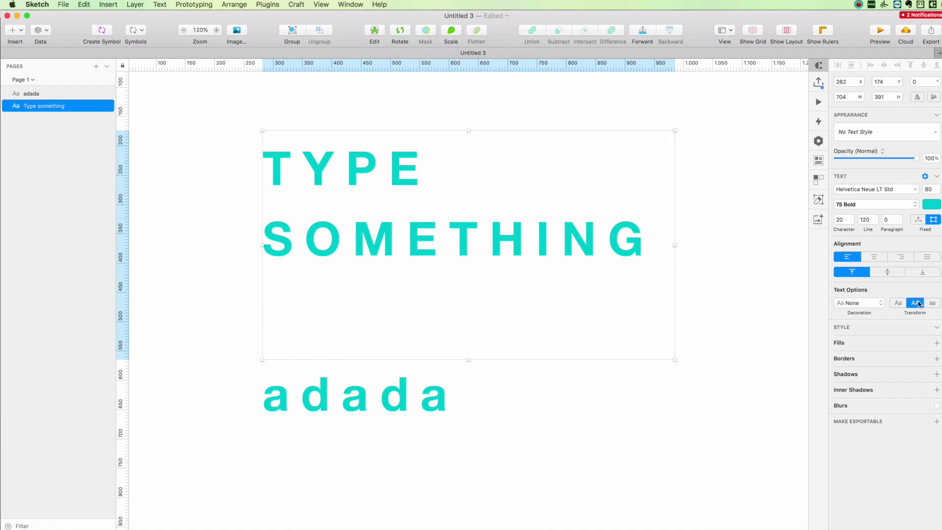
left_click(932, 303)
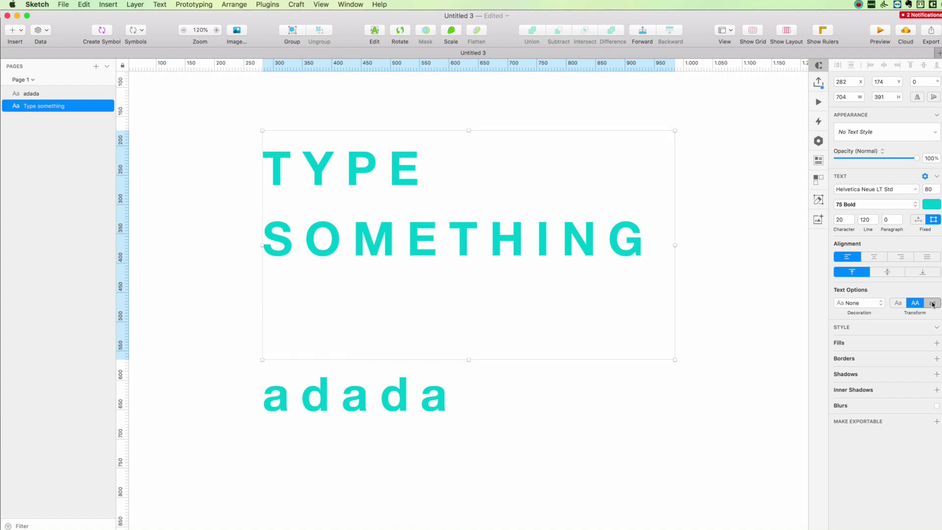
Step: Try underline and strikethrough decoration on the "Type something" text, ending with no decoration
left_click(876, 304)
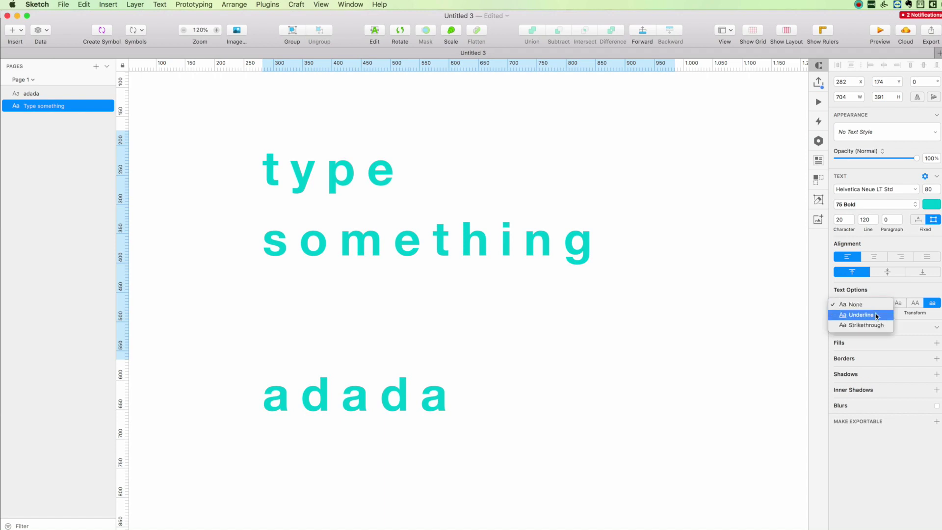
left_click(876, 316)
left_click(876, 316)
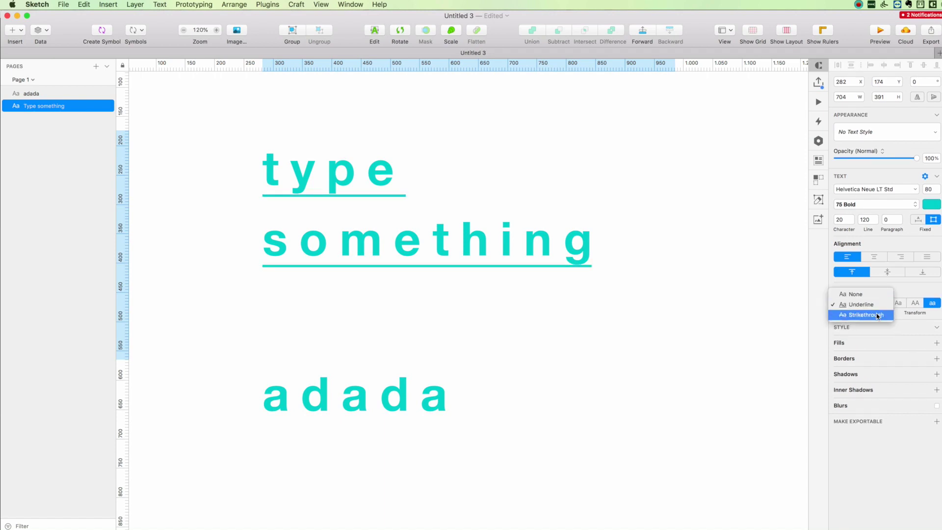
left_click(876, 316)
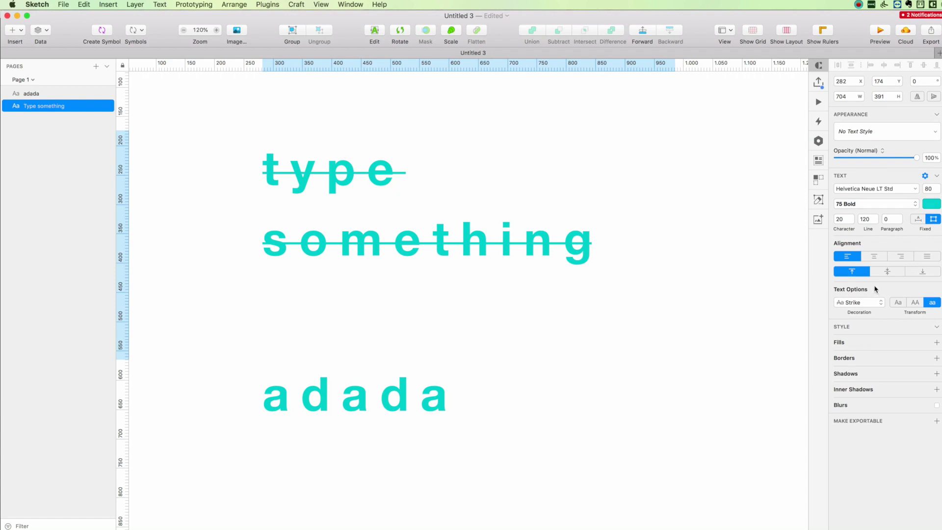
left_click(875, 302)
left_click(873, 282)
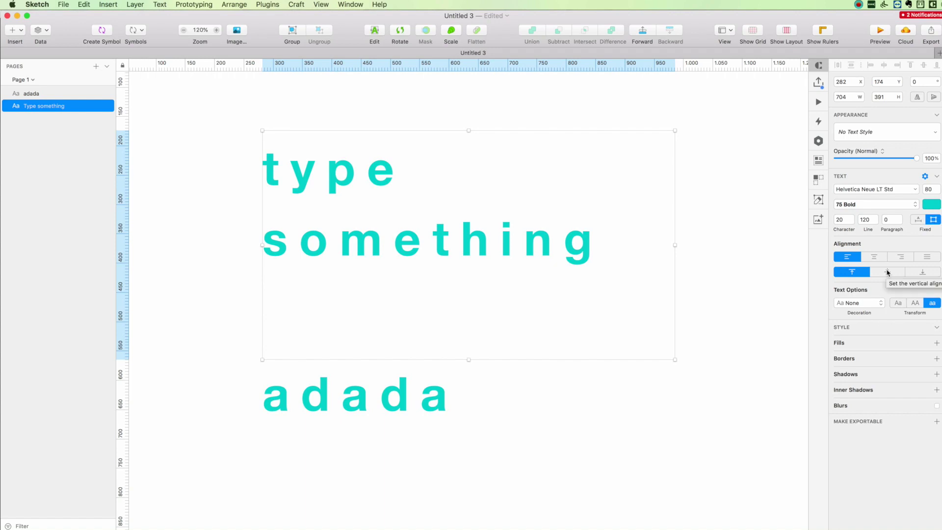
Step: Try middle and bottom vertical alignment on the "Type something" text, ending with top alignment
left_click(887, 272)
left_click(919, 273)
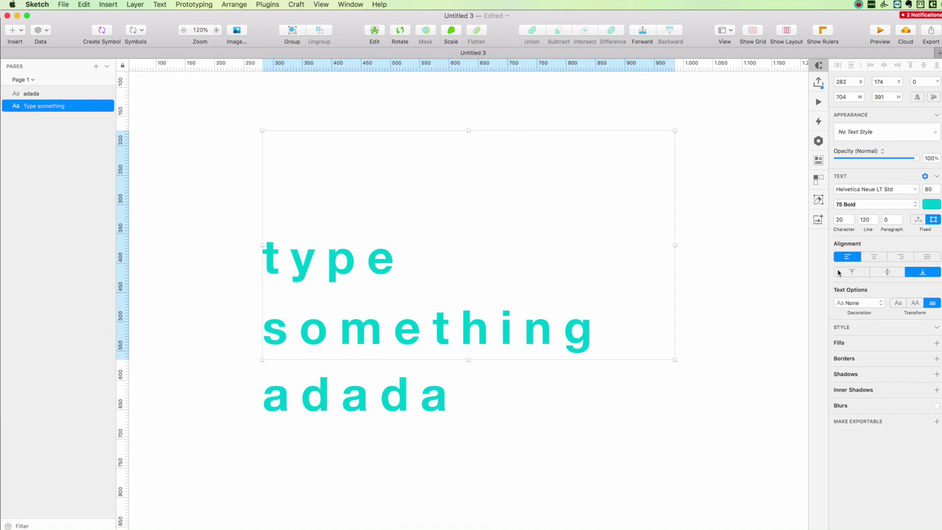
left_click(852, 273)
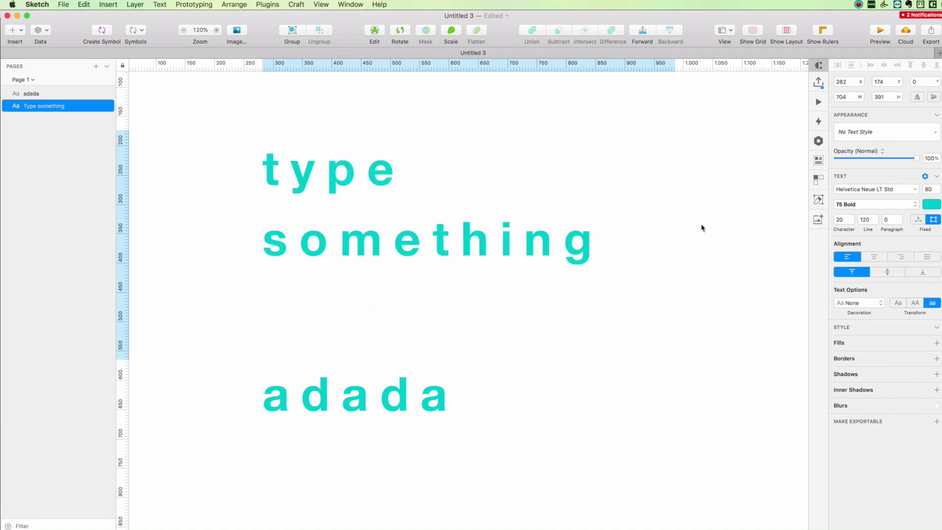
scroll(701, 227, "up", 2)
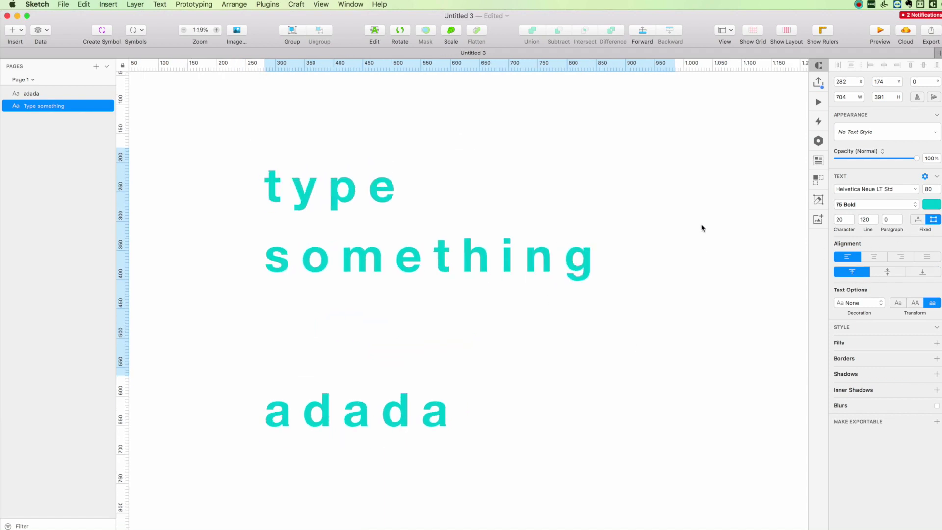
scroll(701, 228, "down", 2)
left_click(701, 225)
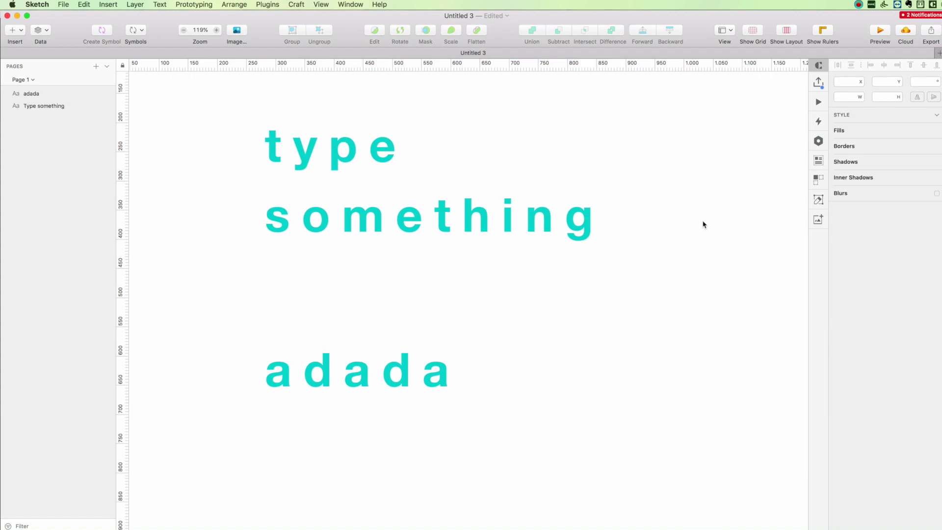
scroll(704, 223, "up", 2)
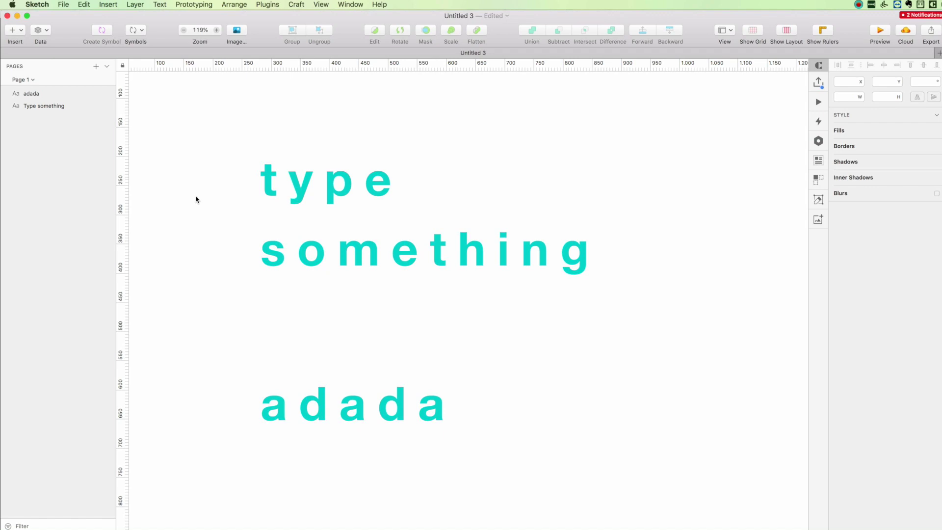
scroll(194, 200, "right", 1)
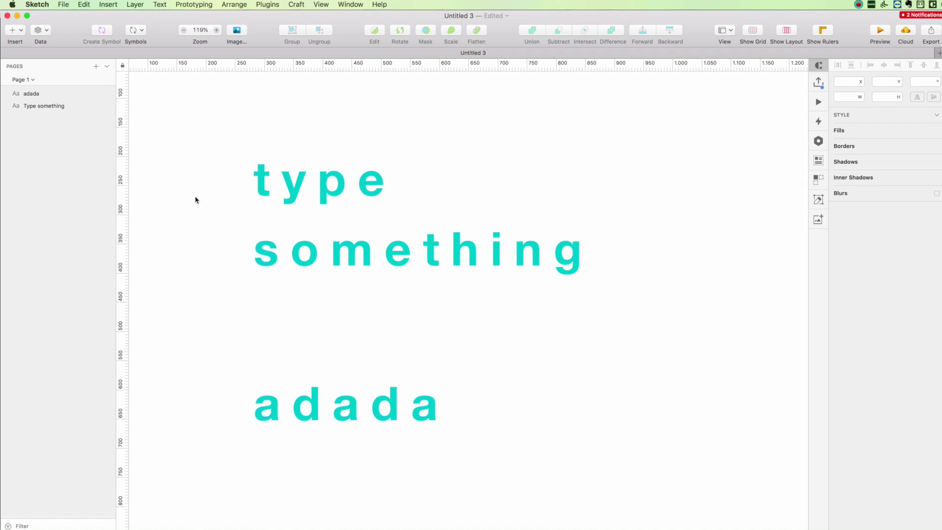